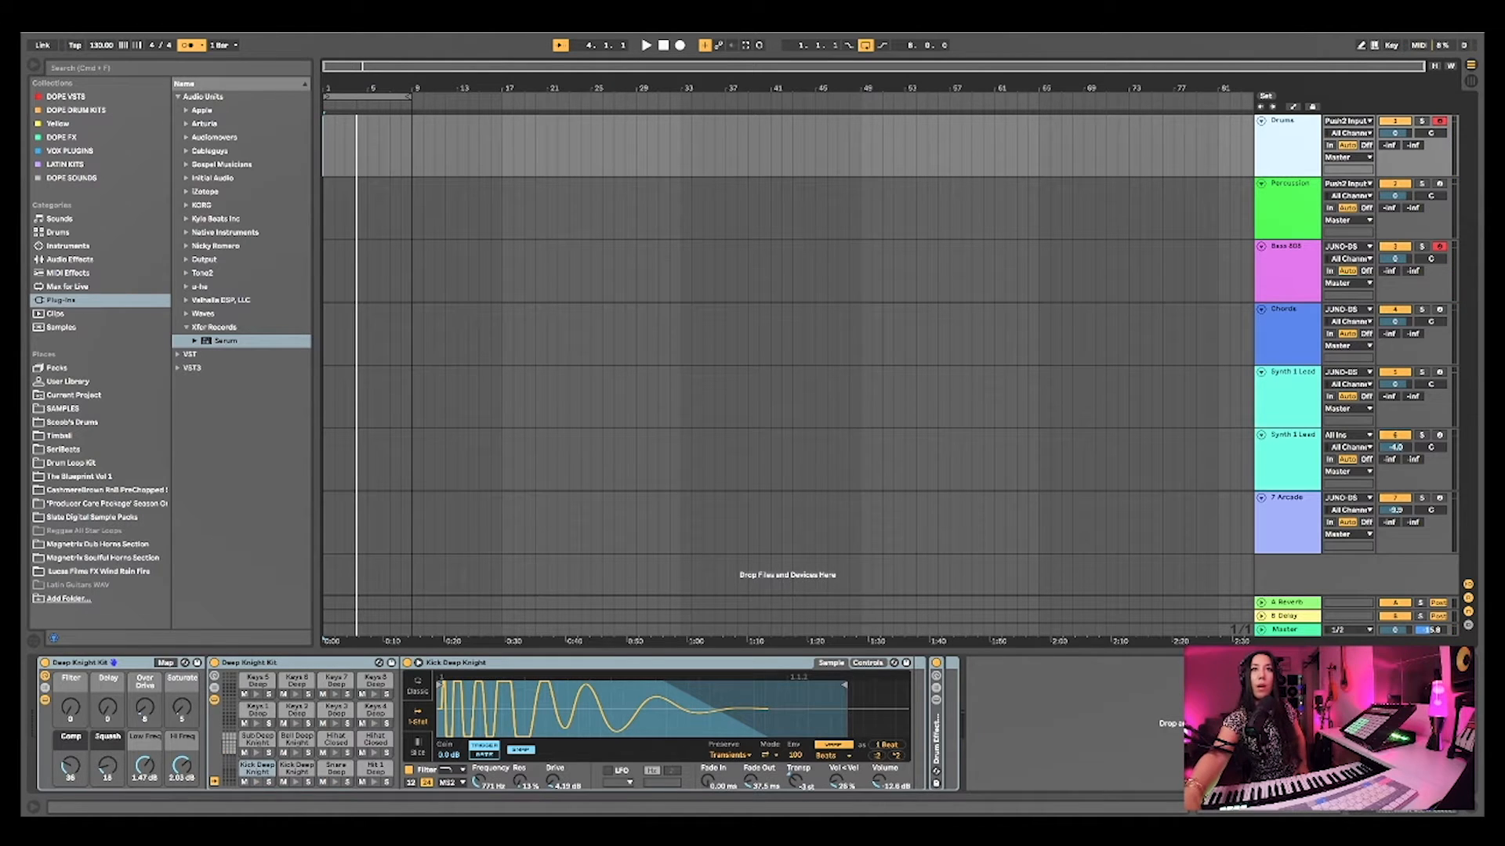
# Review the instruments on the Chords, both Synth 1 Lead and Arcade tracks, including the Serum preset used for the chords
pyautogui.moveTo(816, 334); pyautogui.dragTo(669, 333)
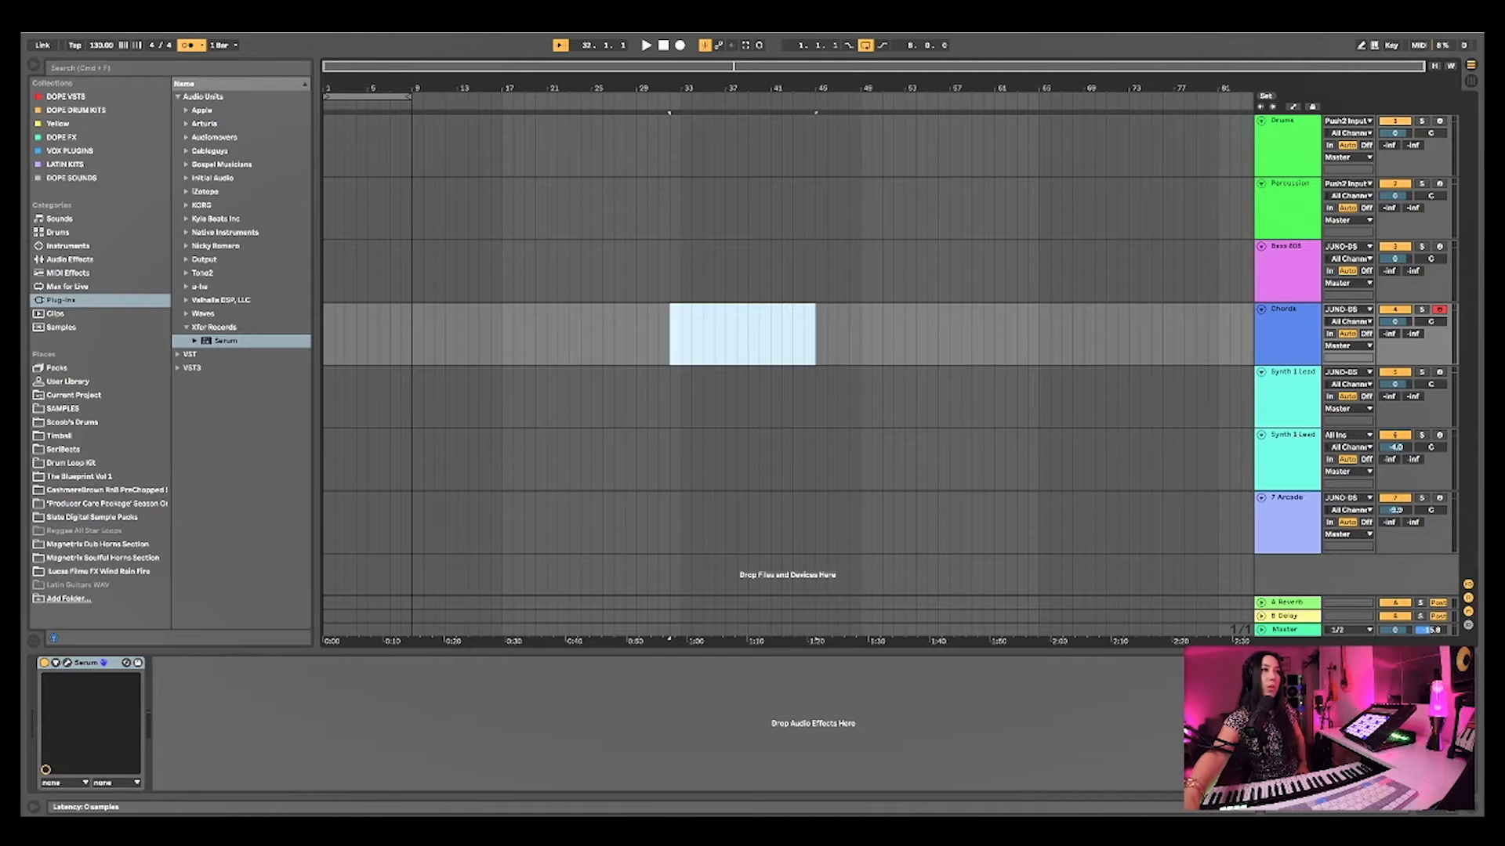
pyautogui.press('super+alt+p')
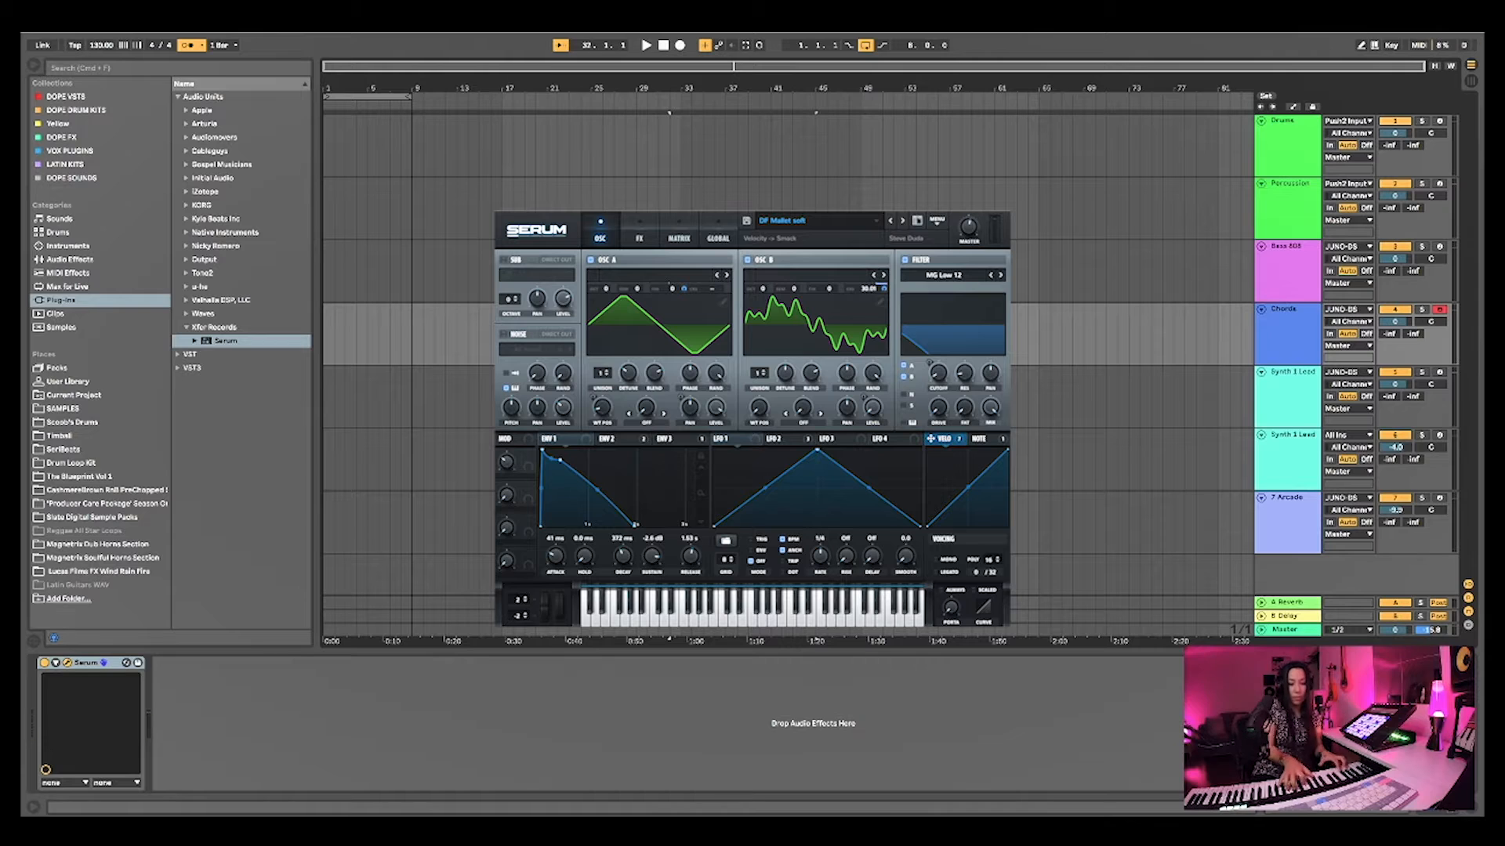
pyautogui.press('super+alt+p')
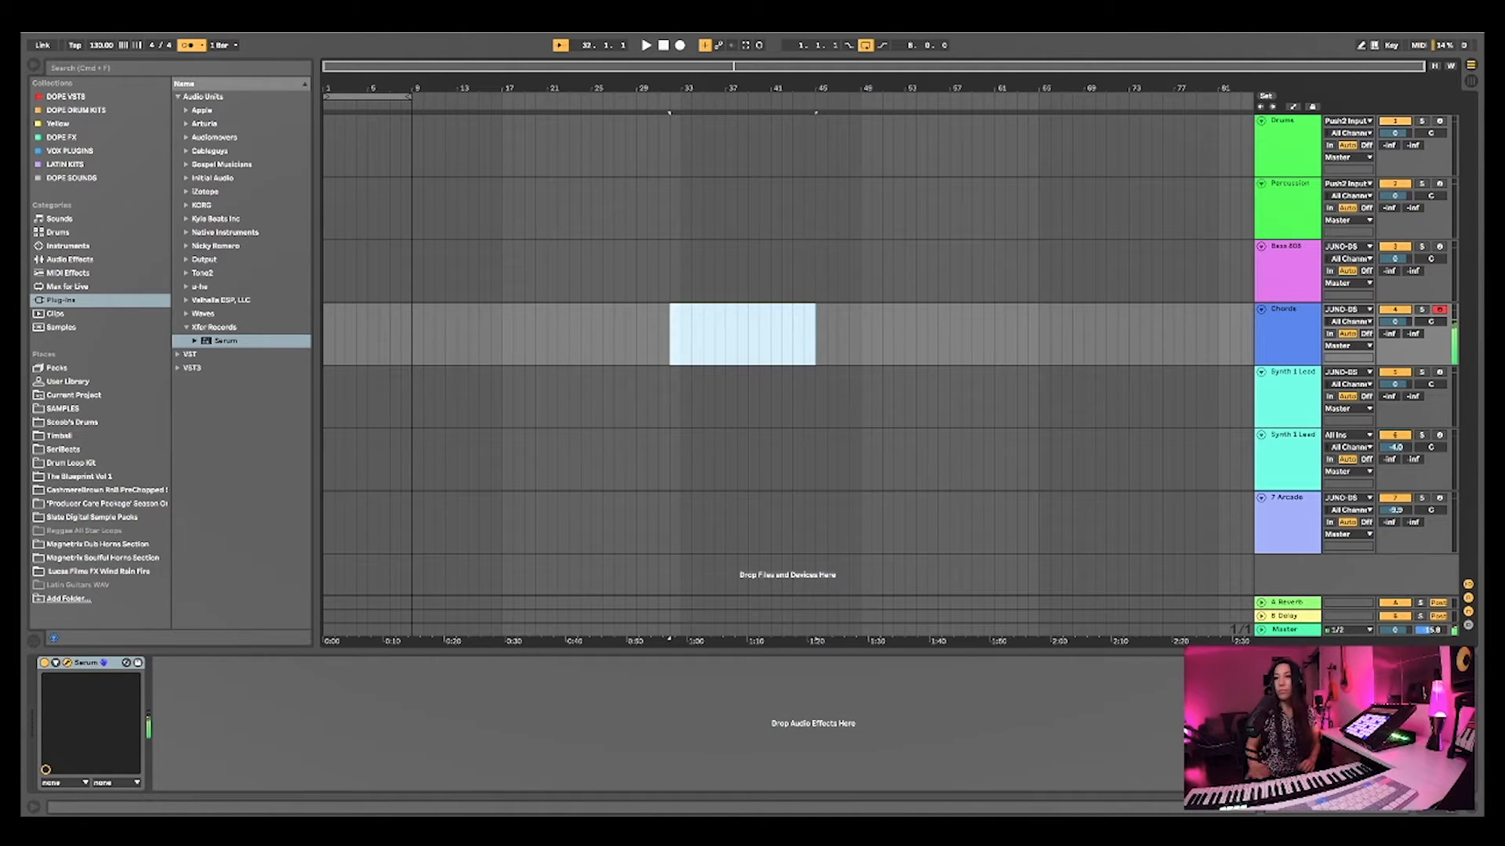
pyautogui.press('Down')
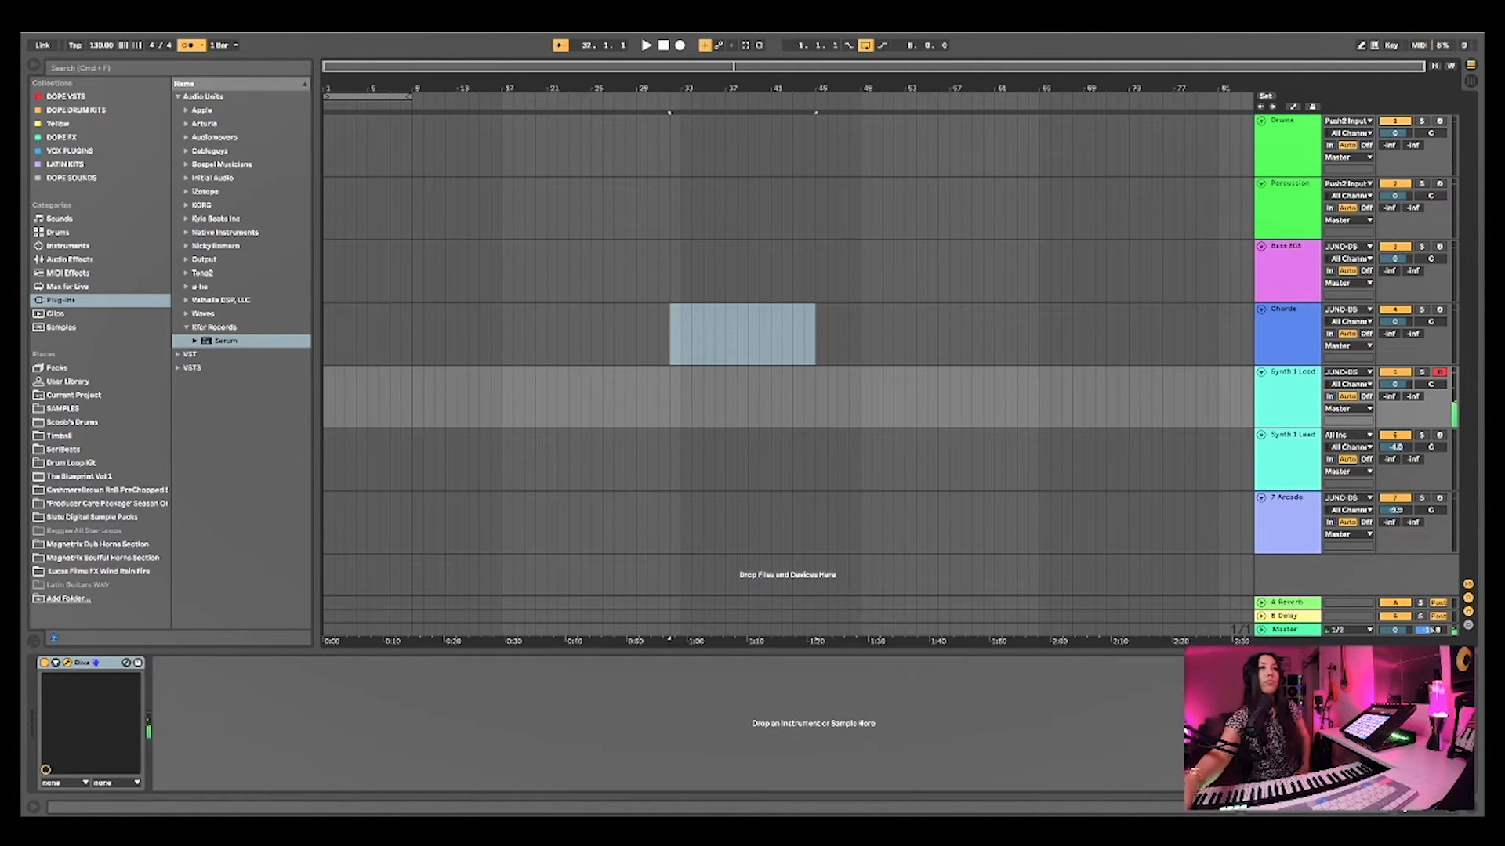
pyautogui.click(1291, 436)
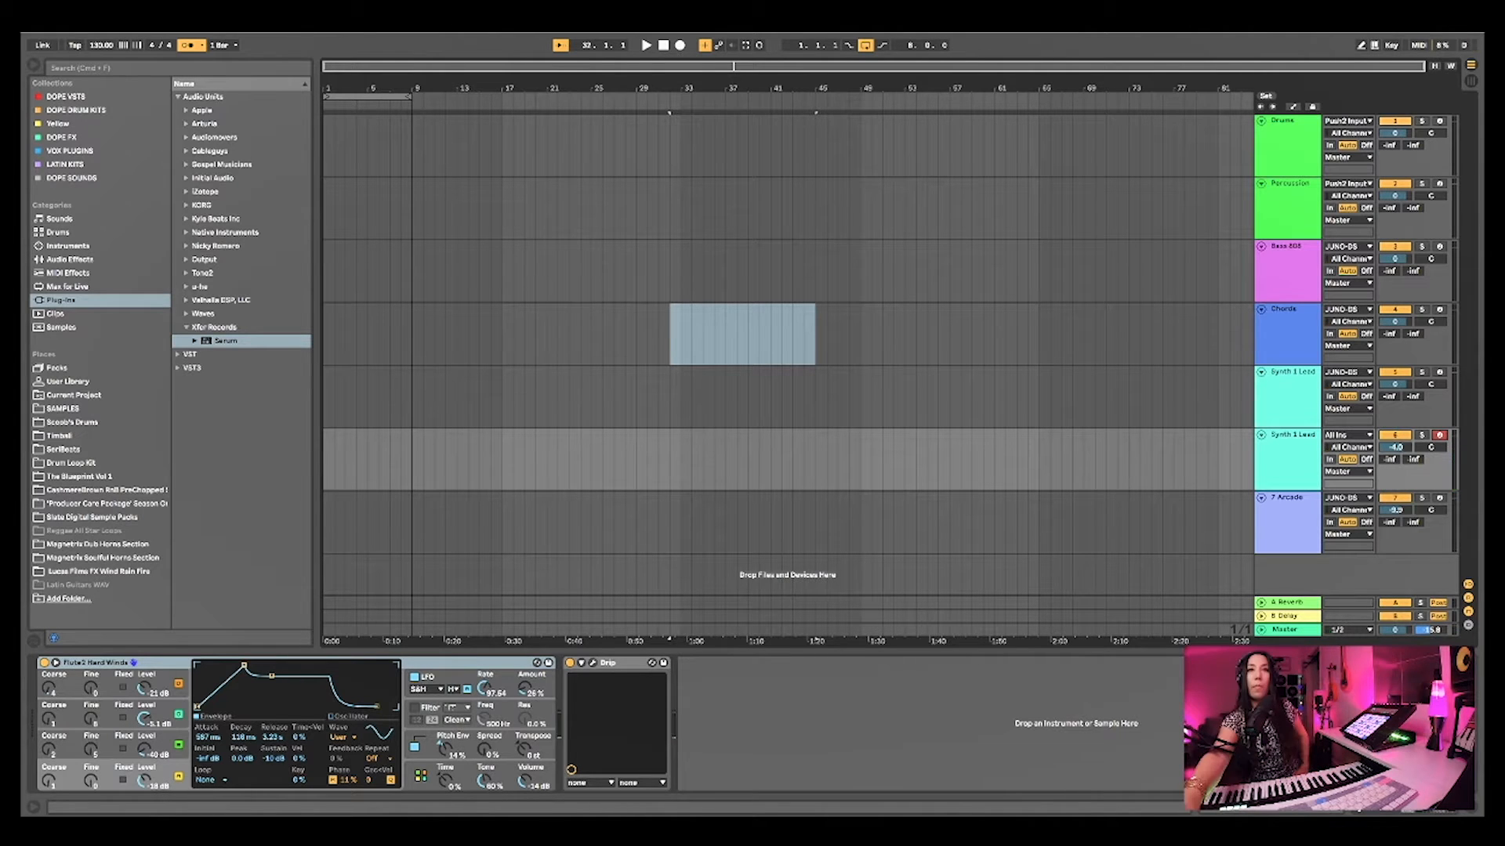
pyautogui.click(1288, 498)
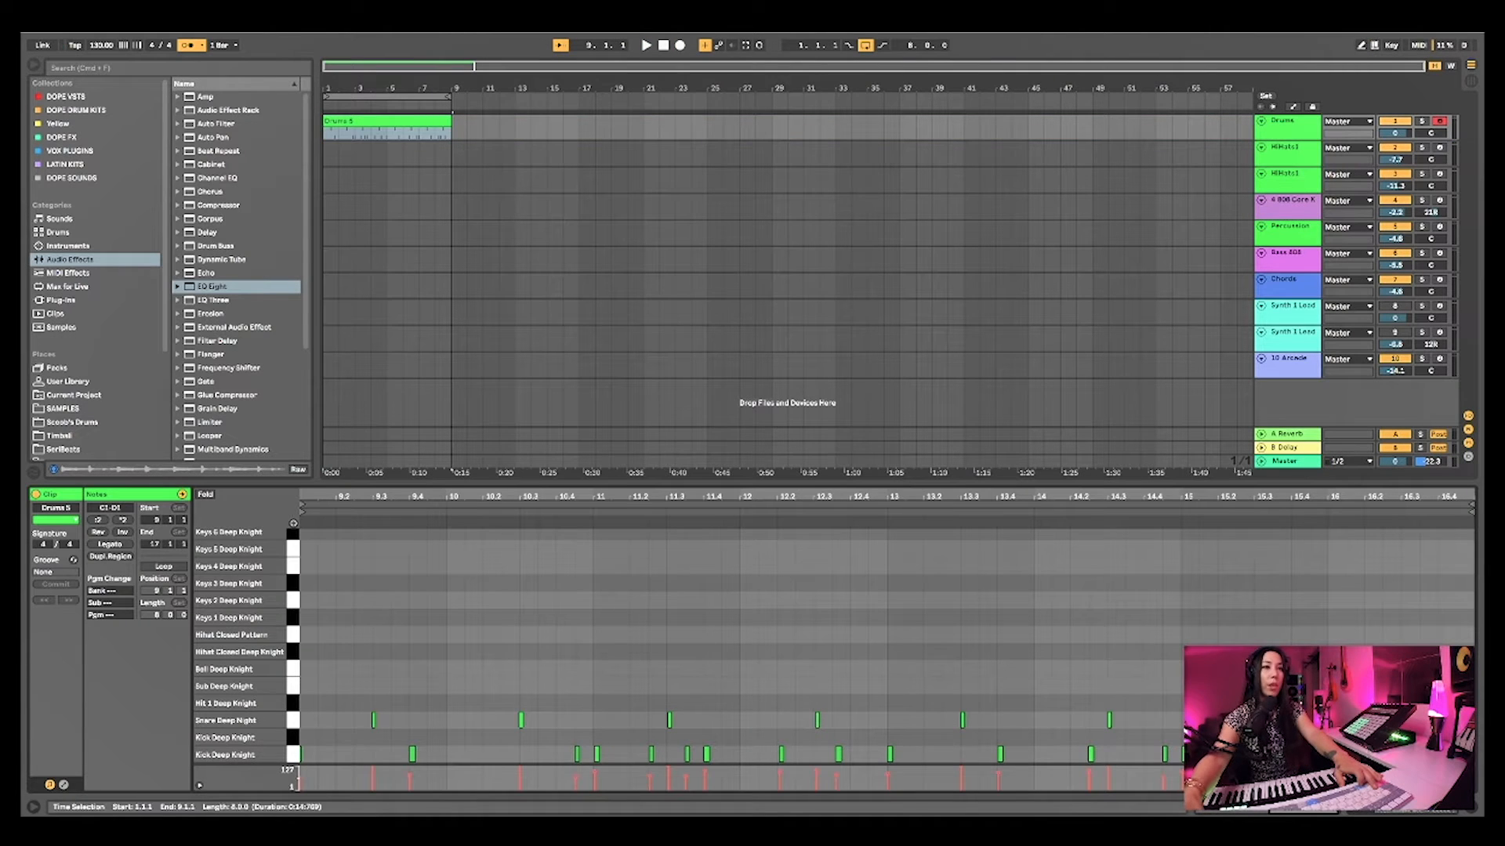
# In the Drums clip, lower the velocity of all kick notes to 57 and all snare notes to 64, checking by playback
pyautogui.press('super+a')
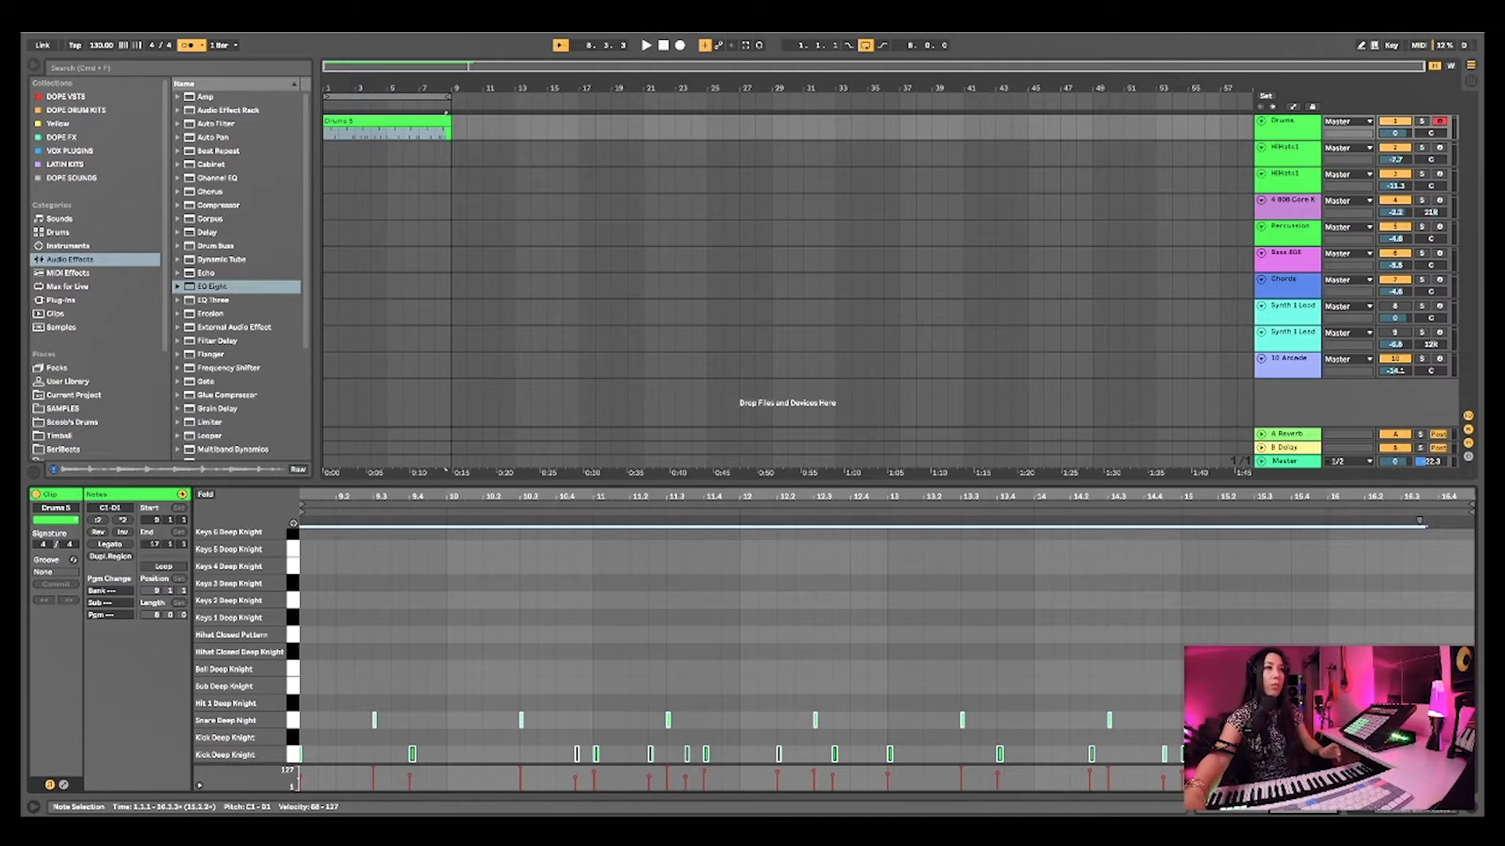
pyautogui.click(293, 755)
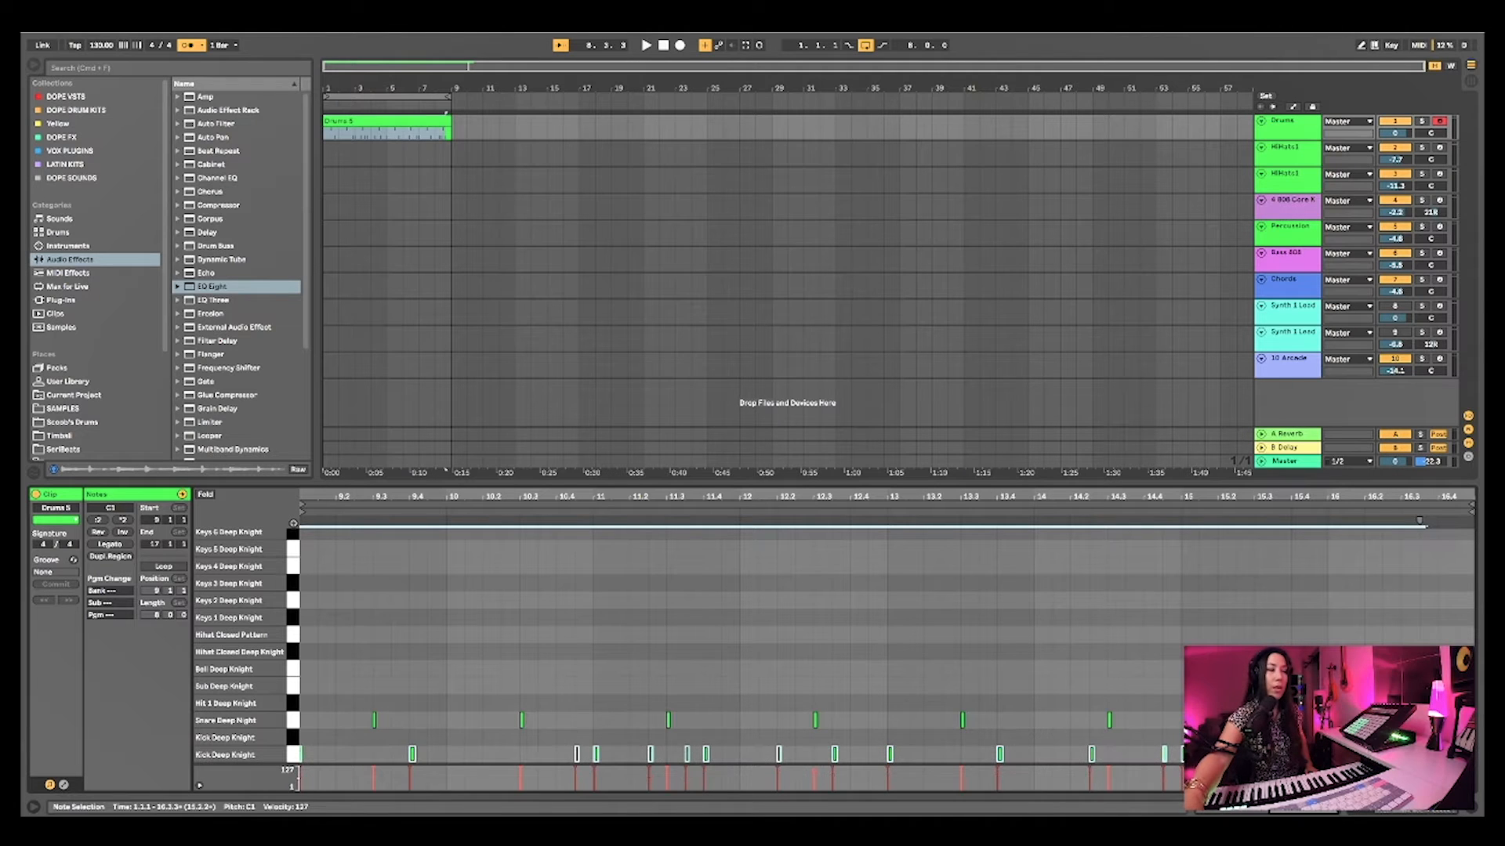
pyautogui.click(409, 541)
pyautogui.click(293, 754)
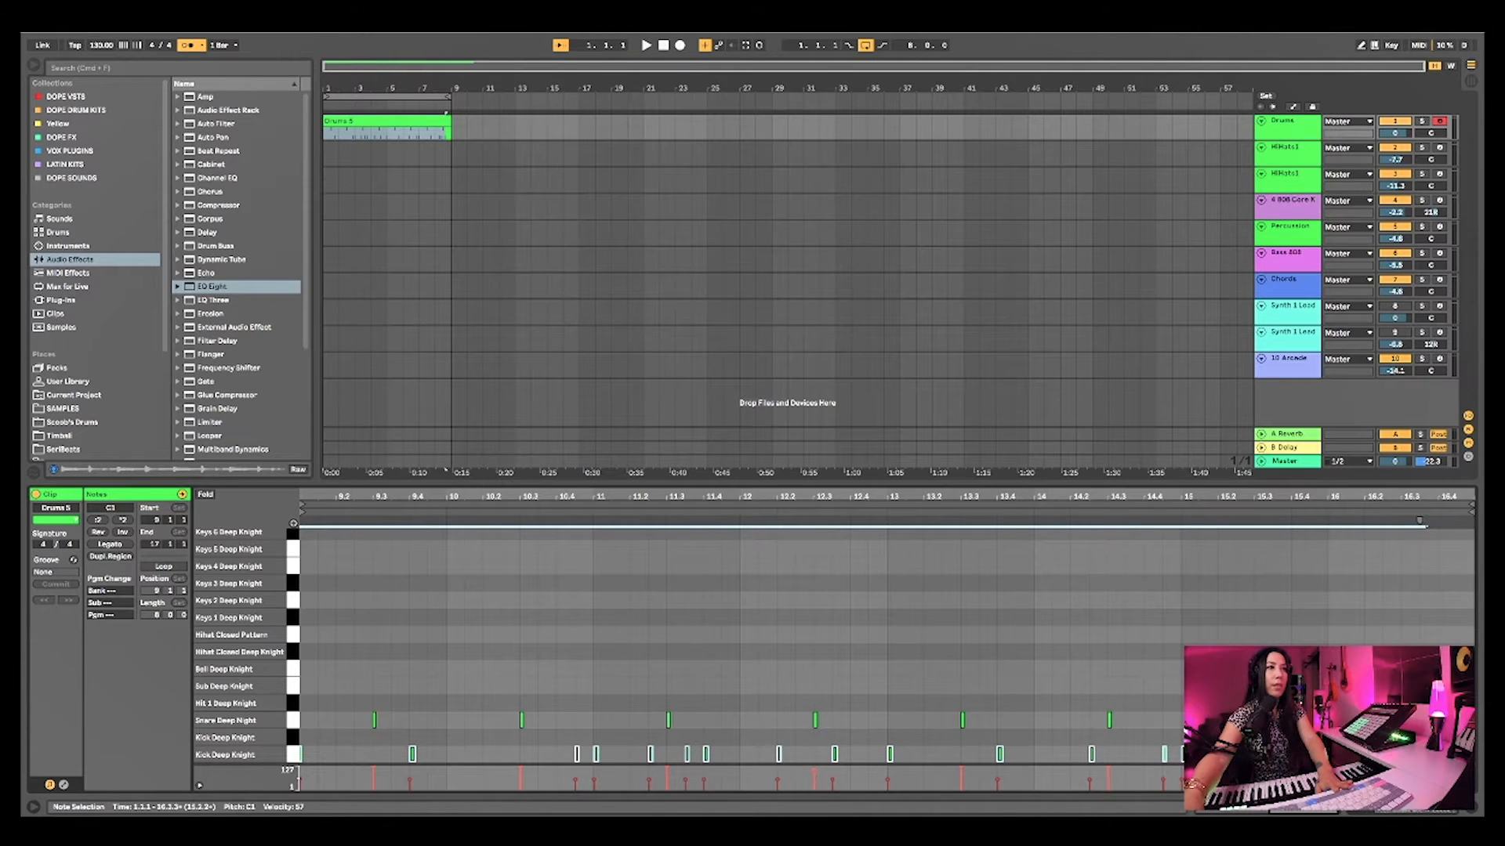
pyautogui.click(293, 721)
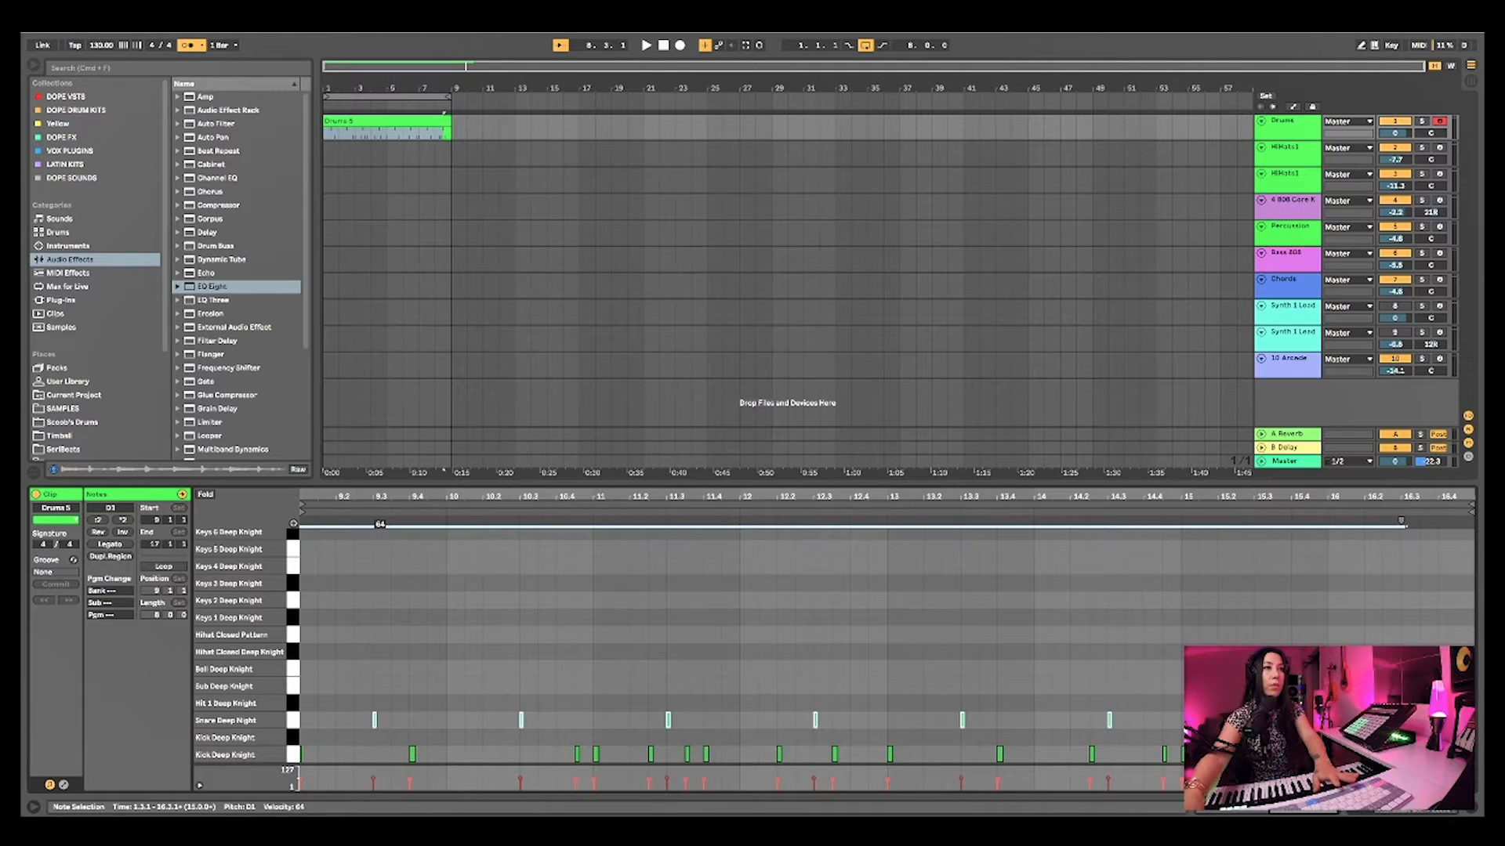
pyautogui.press('space')
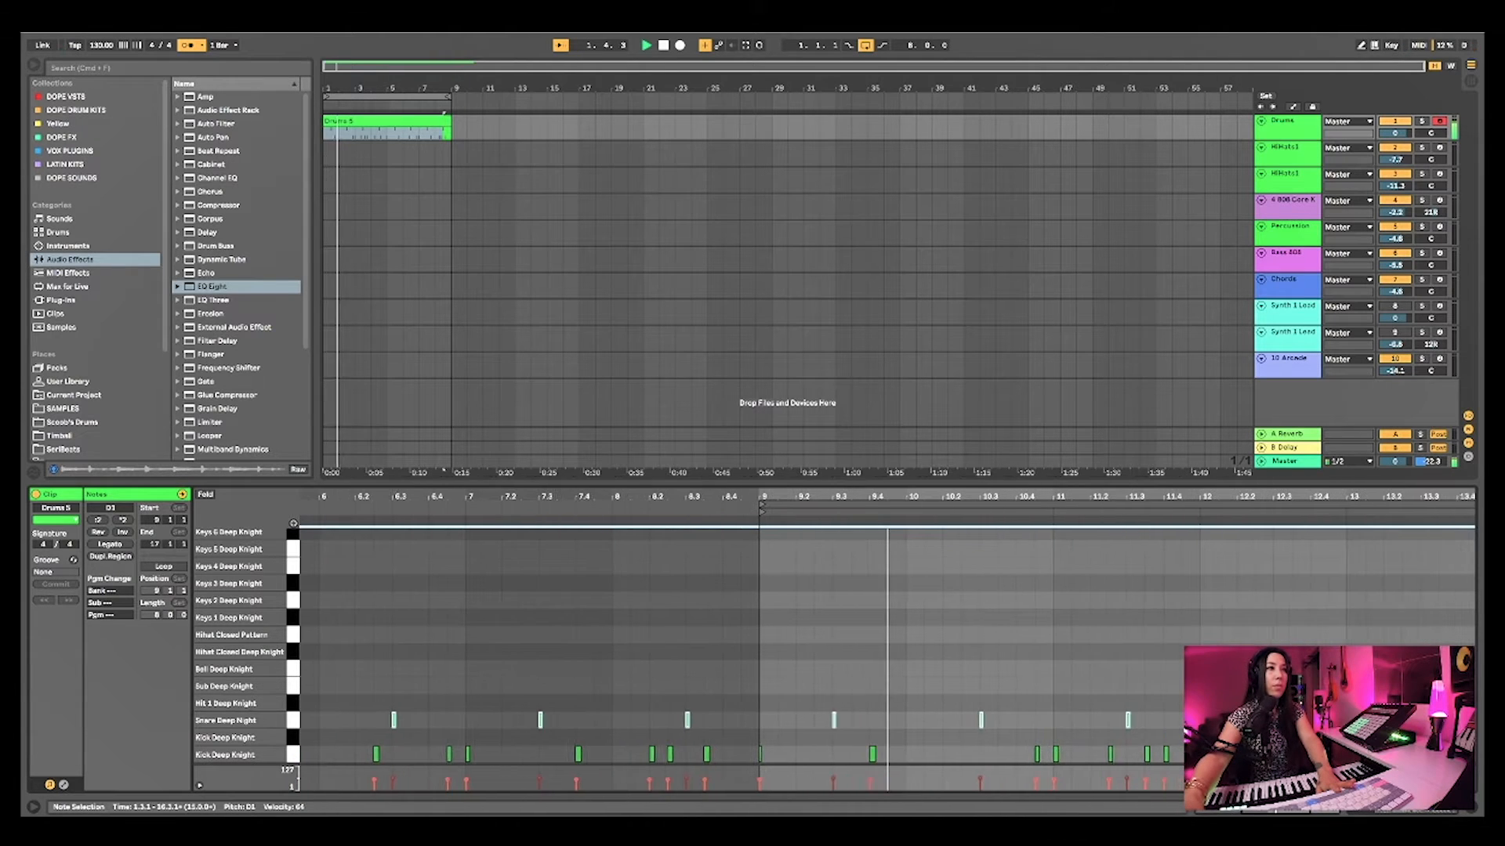
pyautogui.click(293, 755)
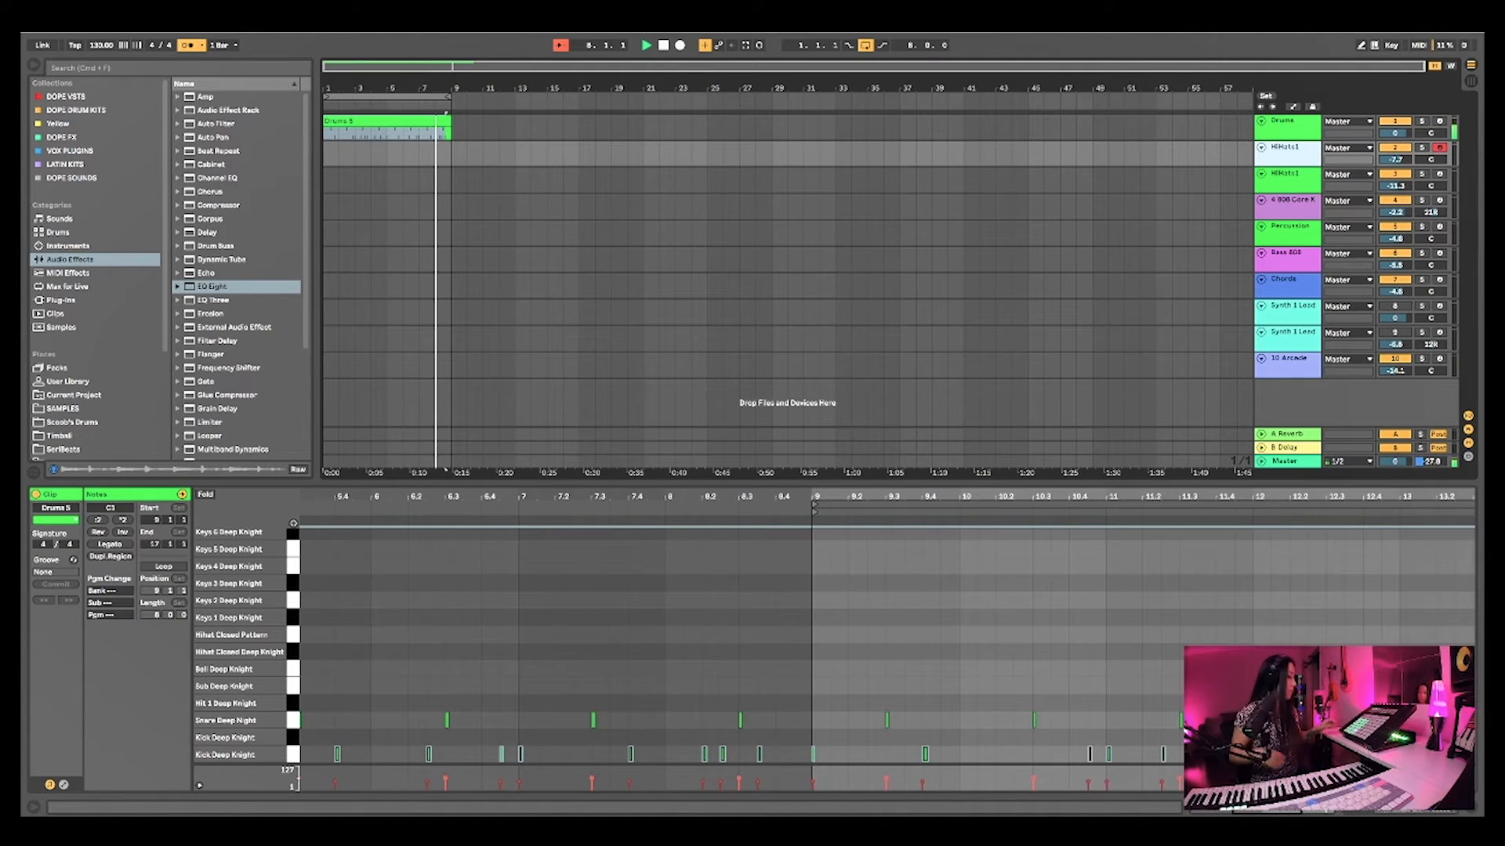
# Record eight-bar patterns on the two HiHats tracks and the 808 Core Kit track, and play them back with the drums
pyautogui.press('F9')
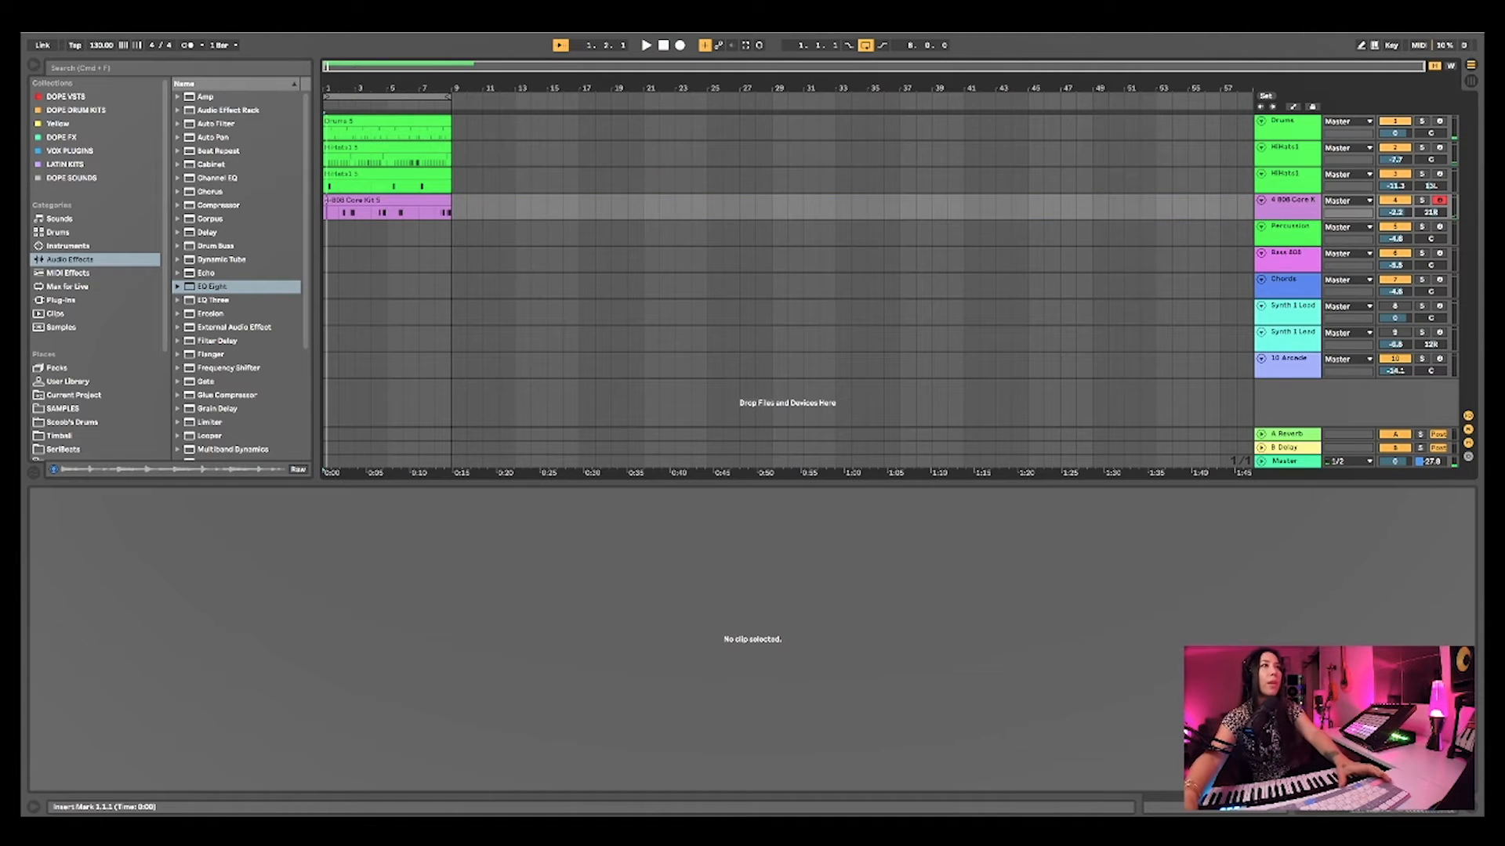
pyautogui.click(387, 201)
pyautogui.press('super+a')
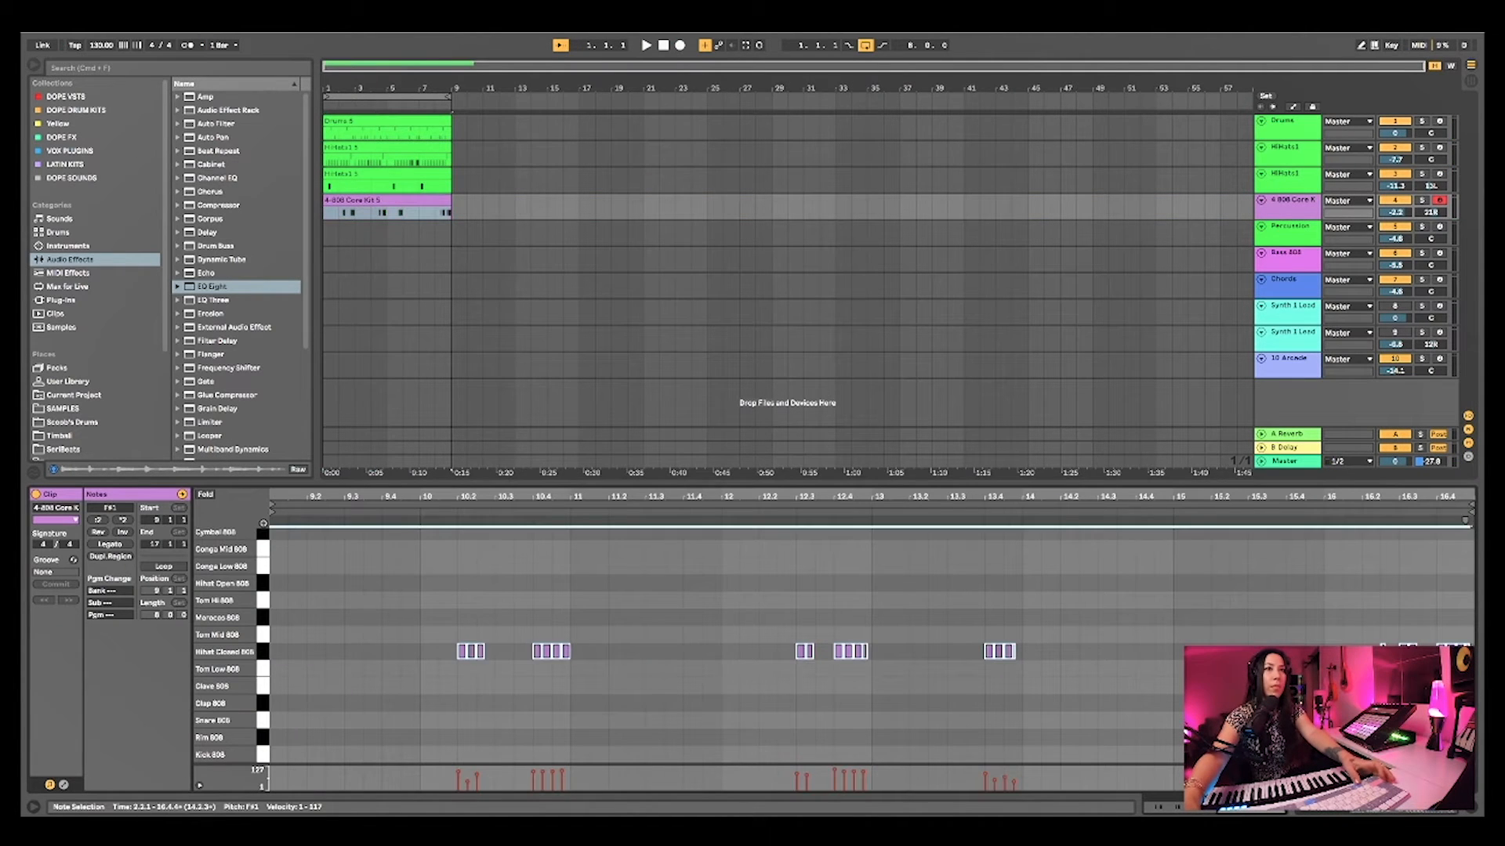
pyautogui.press('space')
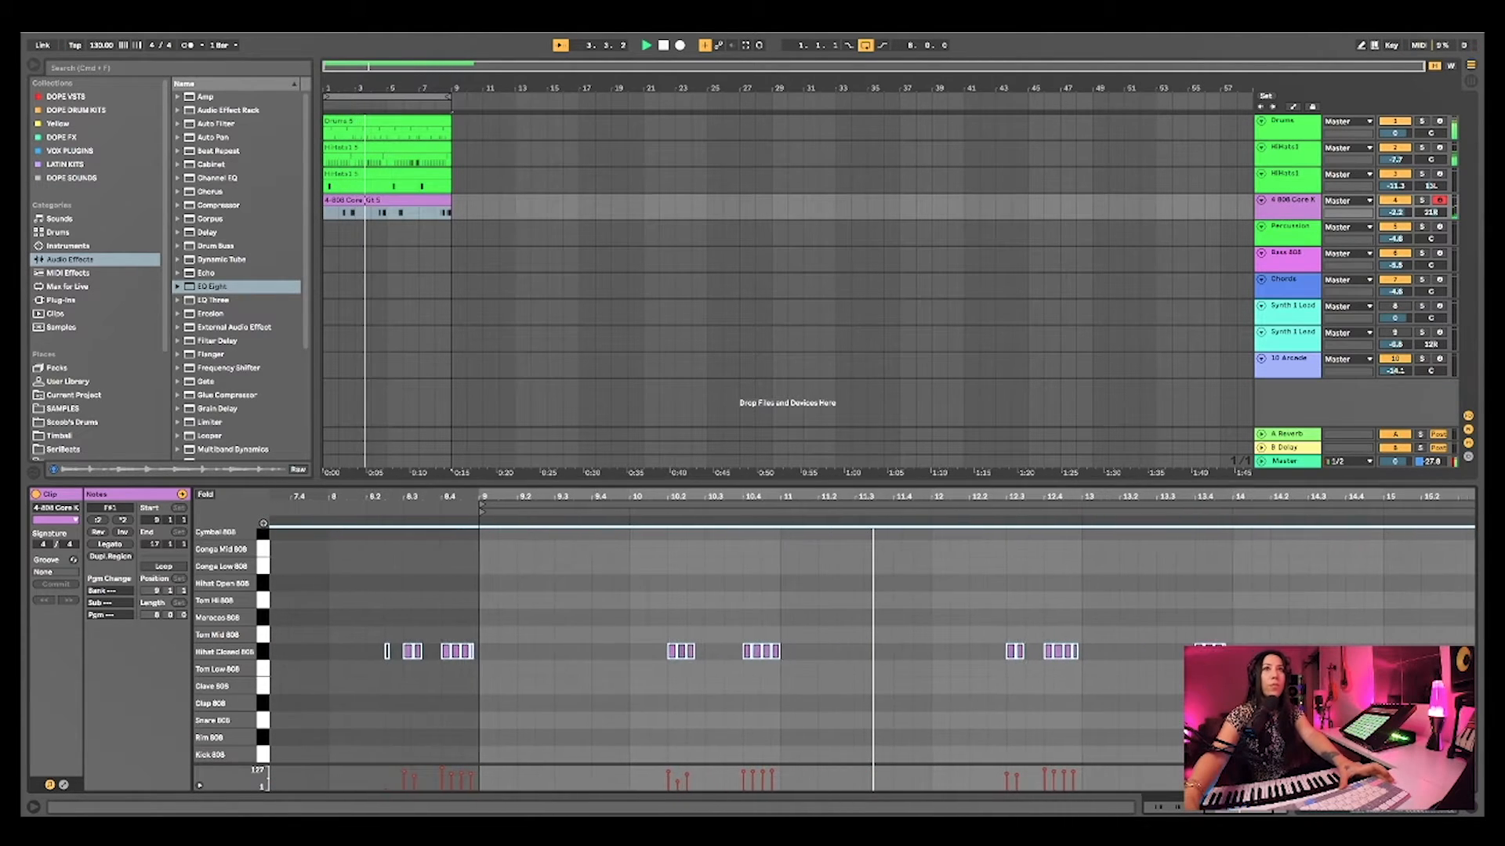
# Record an eight-bar progression on the Chords track and a matching bass line on the Bass 808 track
pyautogui.press('Down')
pyautogui.press('Down')
pyautogui.press('Down')
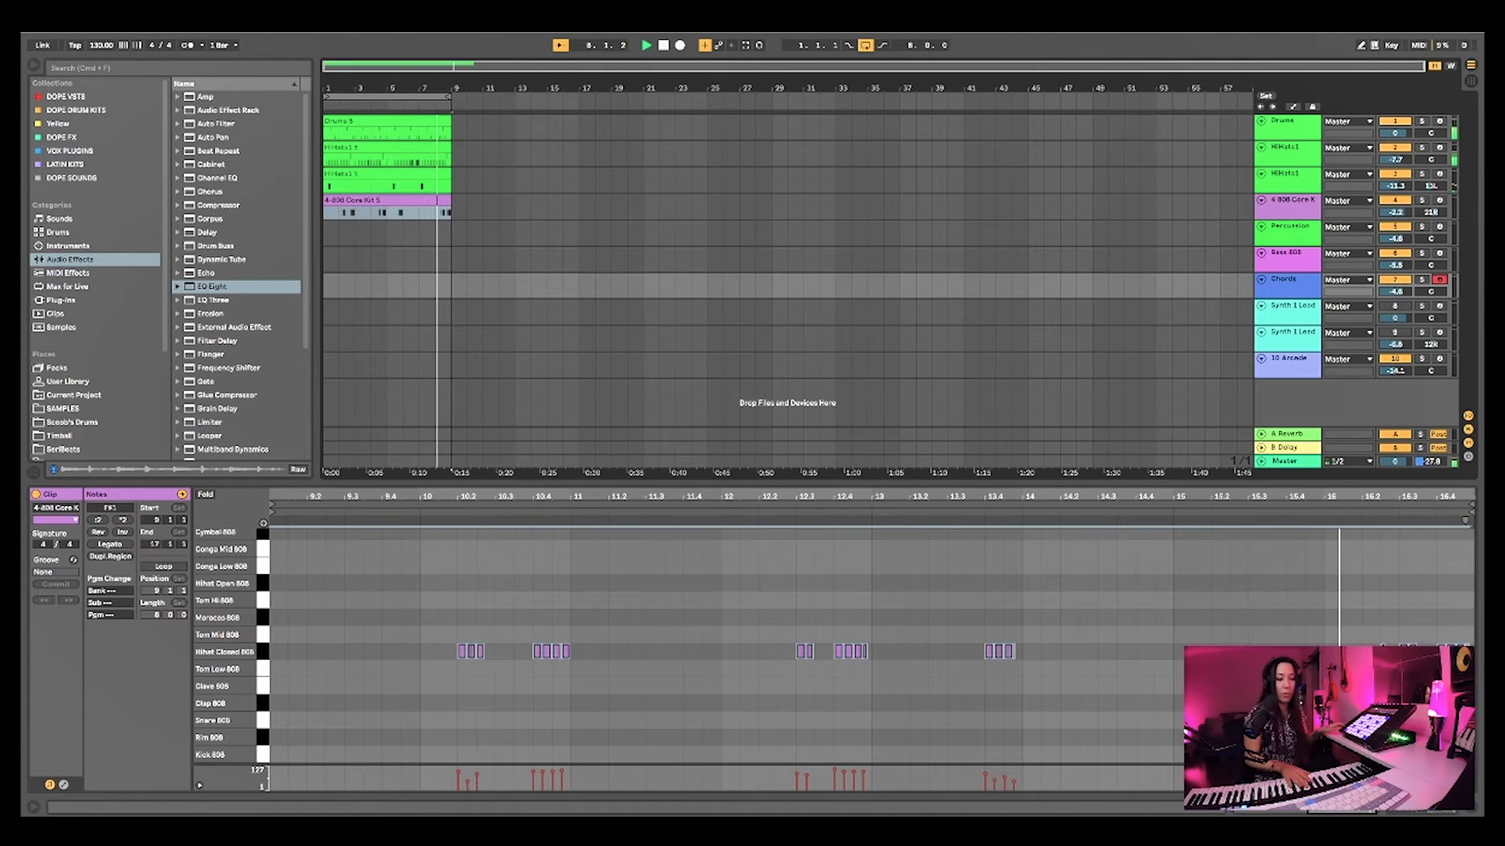
pyautogui.press('F9')
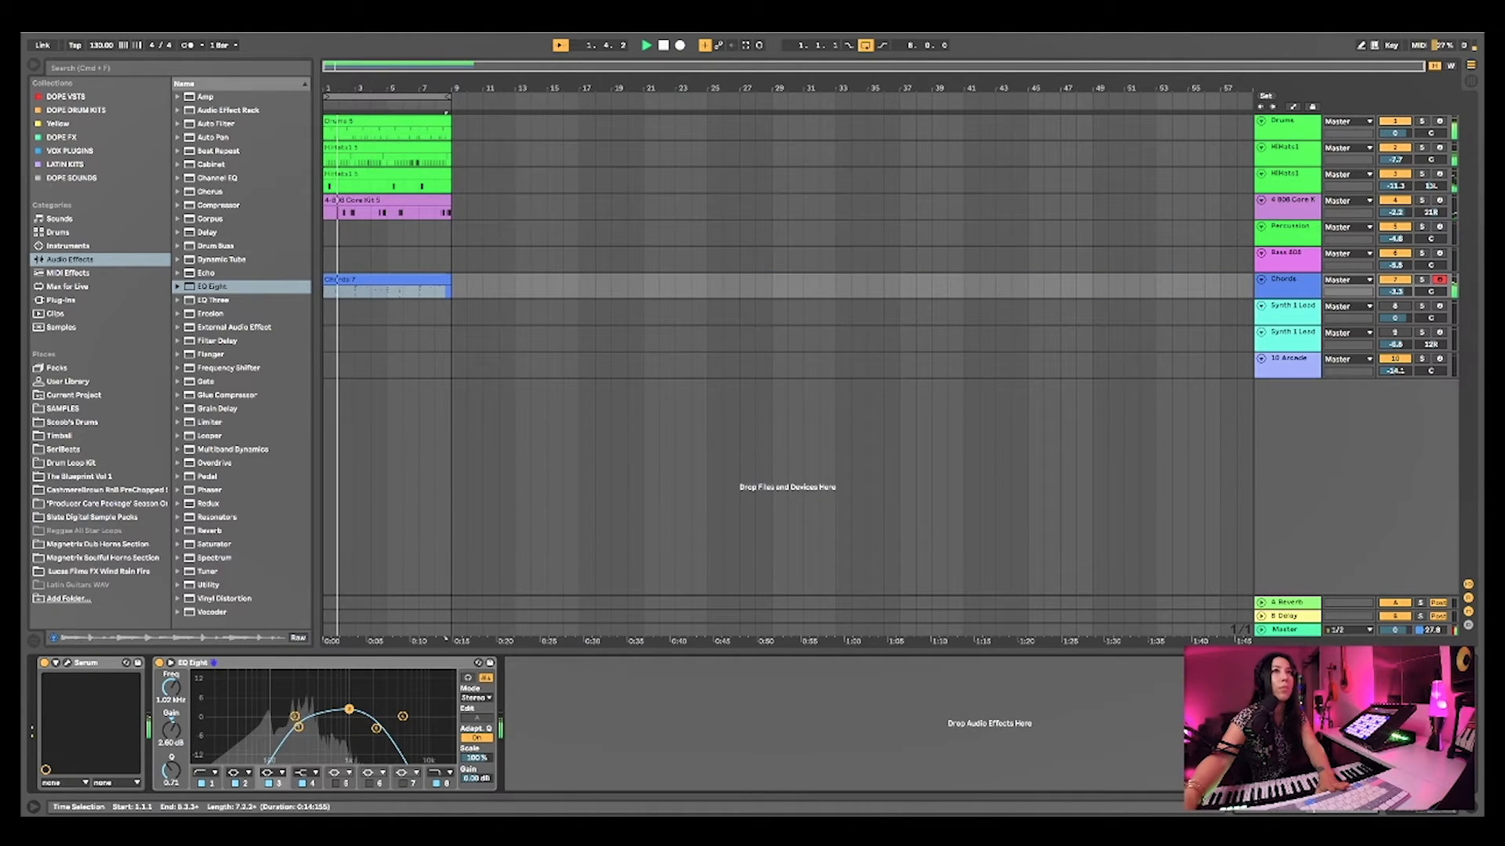
pyautogui.click(1287, 257)
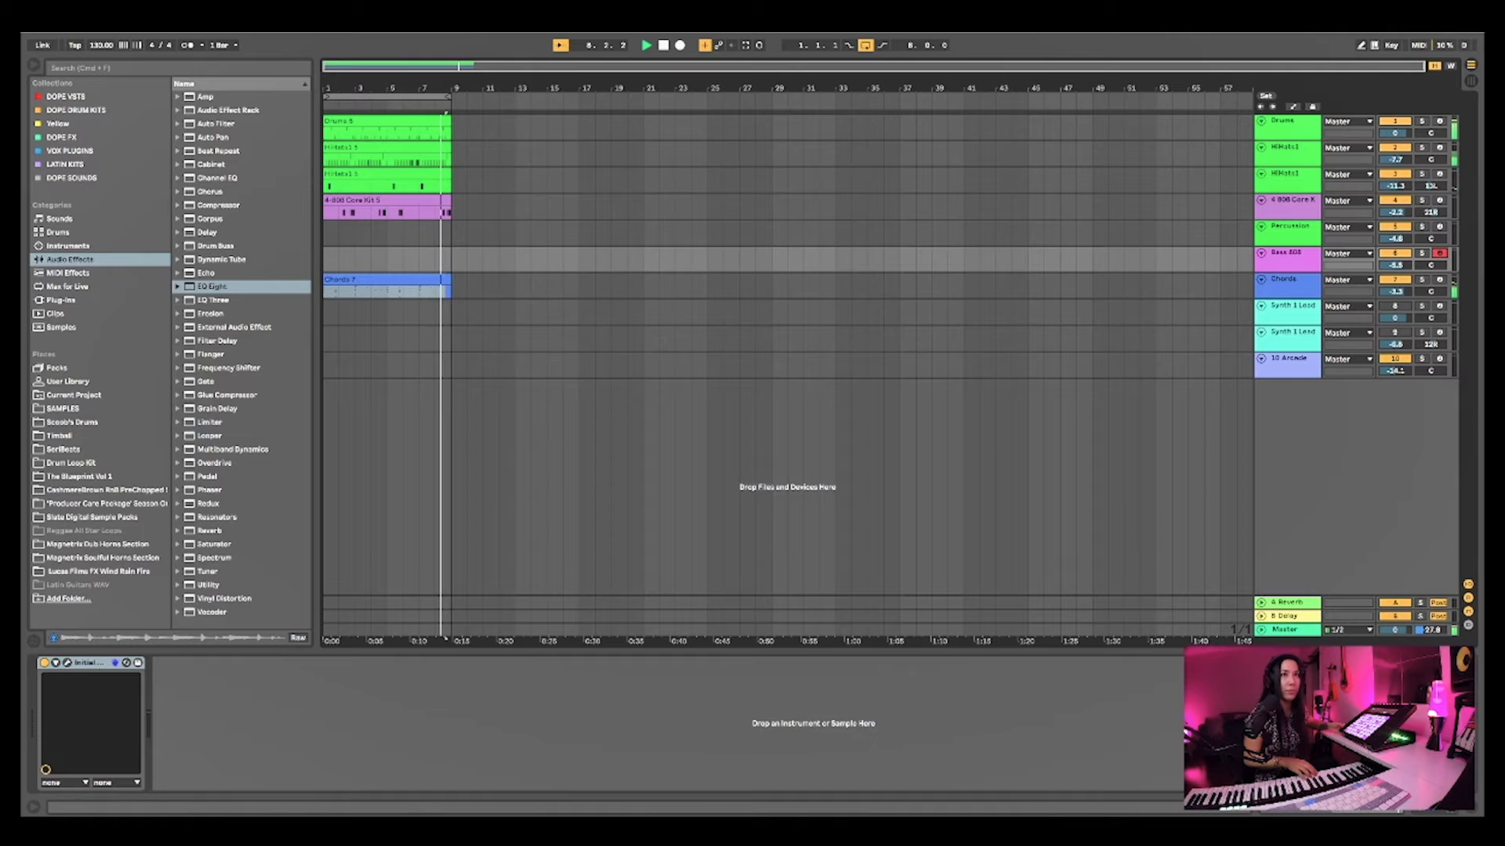
pyautogui.press('F9')
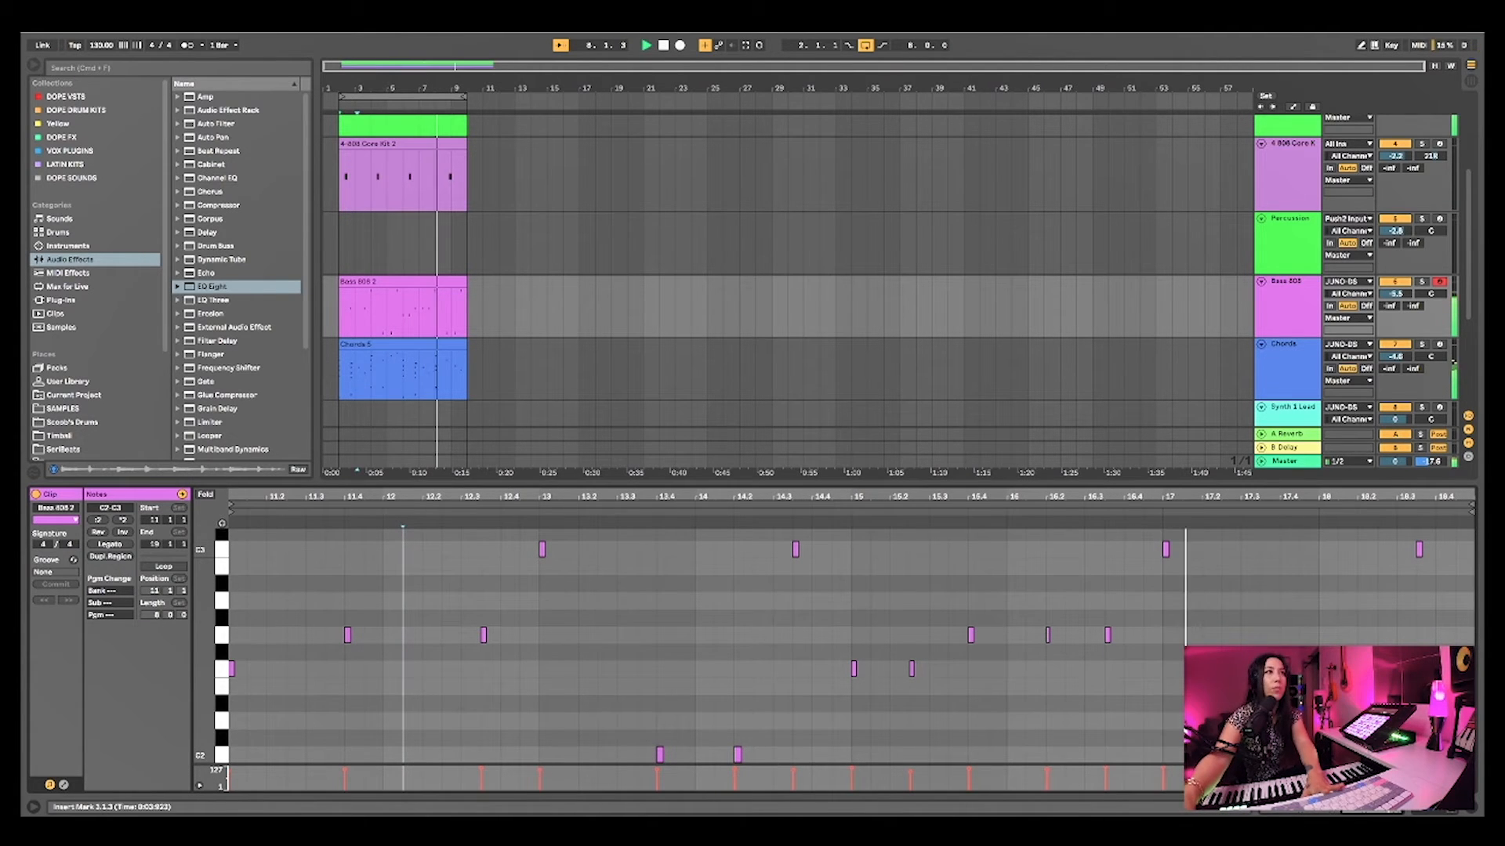
# Record a lead melody on the first Synth 1 Lead track over the drums, bass and chords
pyautogui.scroll(-3, 783, 290)
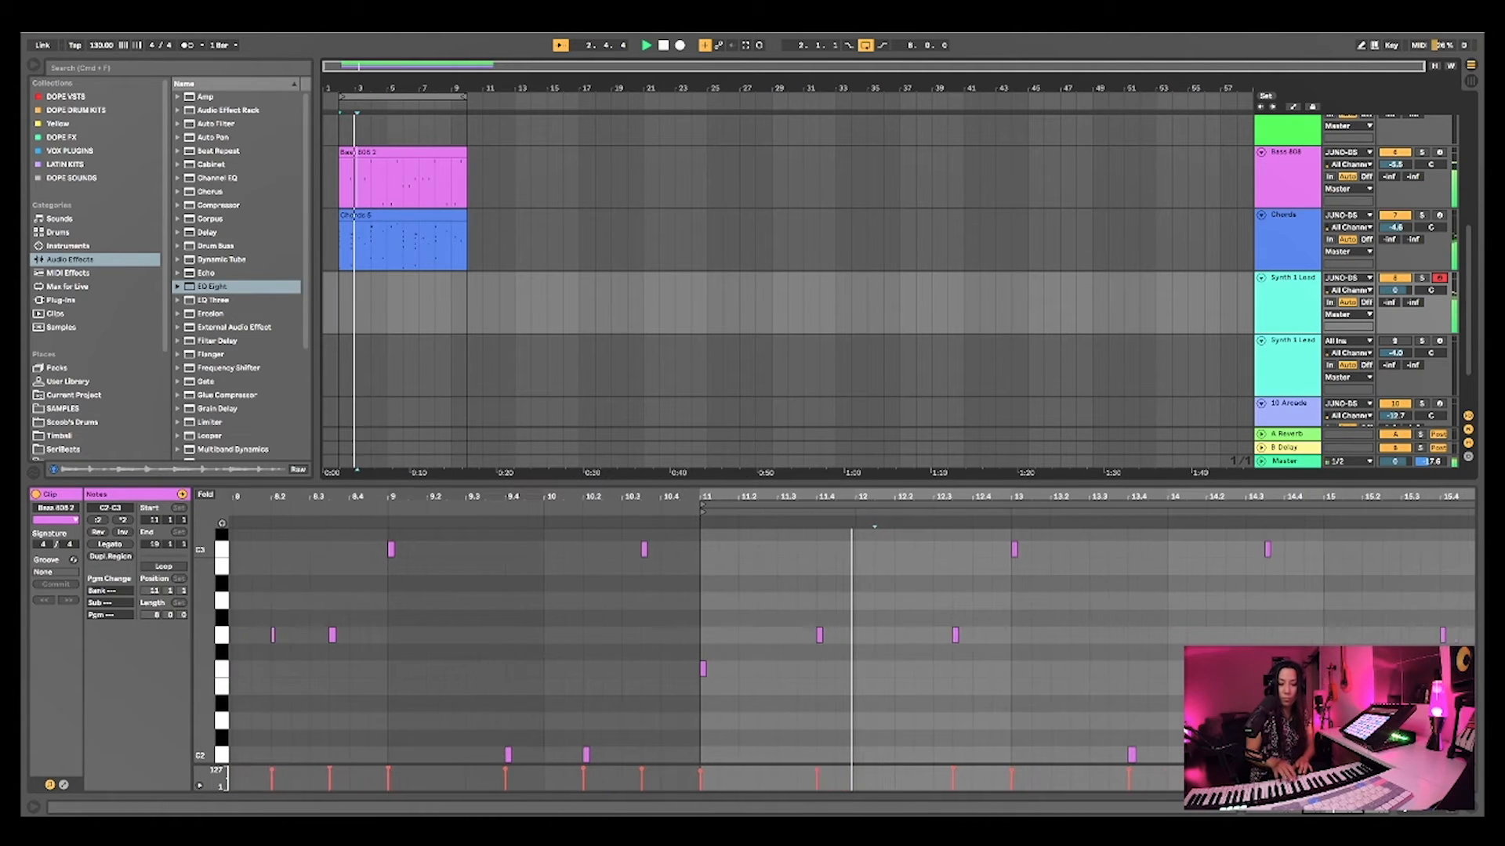
pyautogui.press('F9')
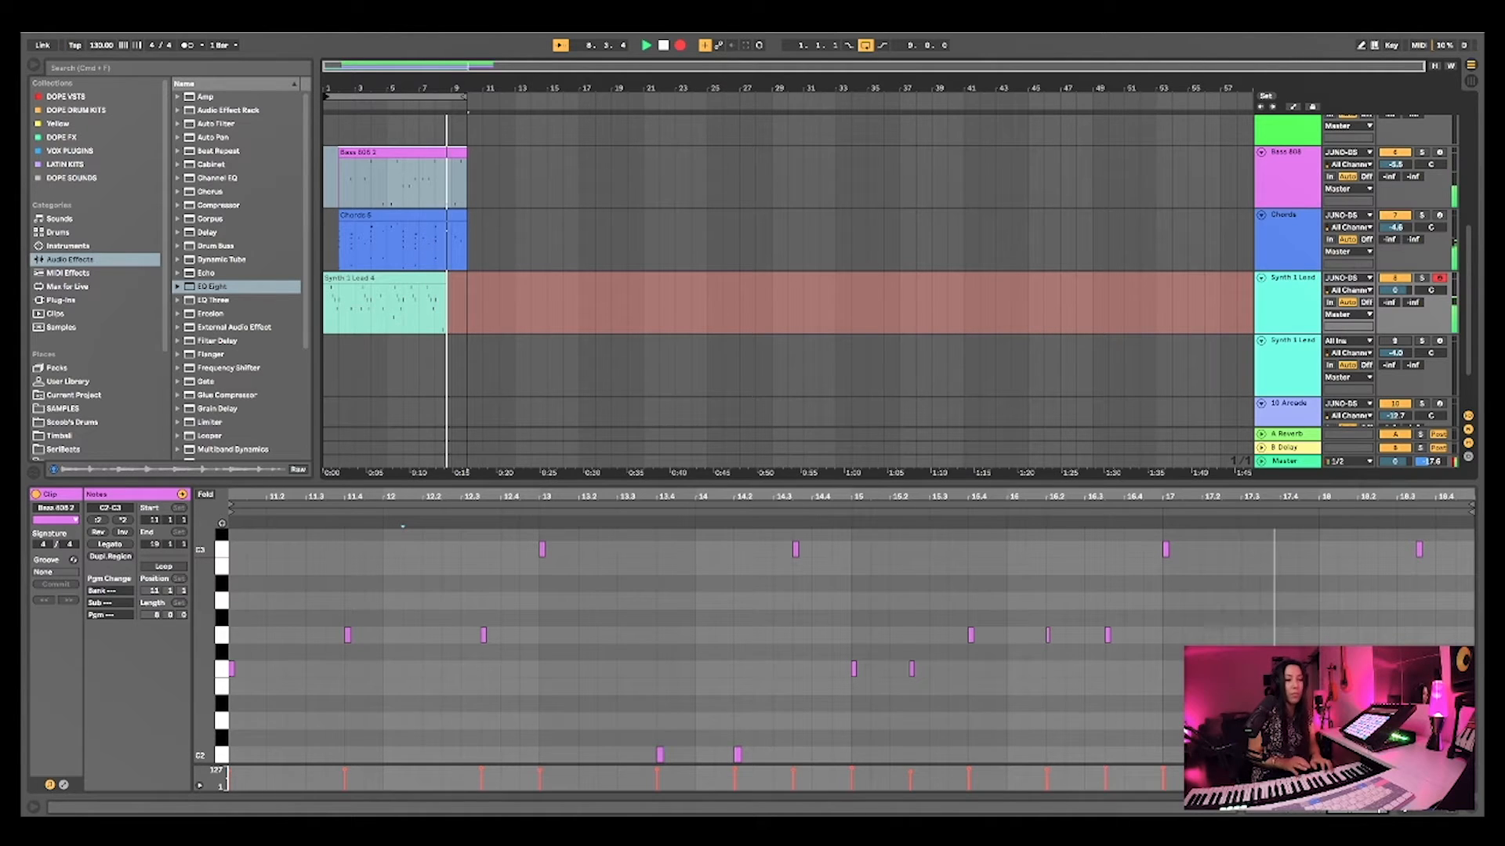
pyautogui.press('space')
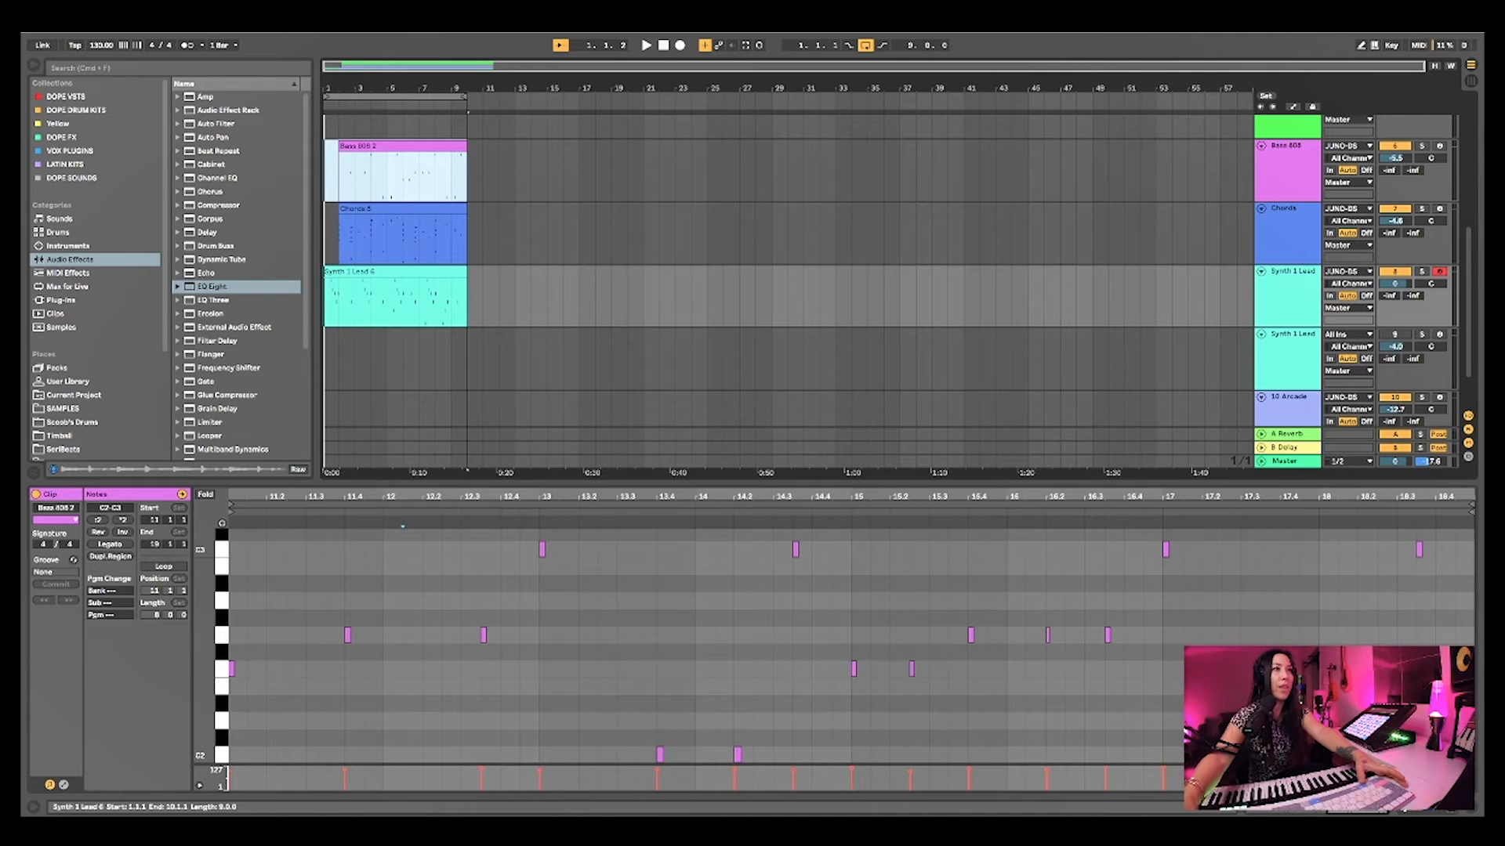
# Quantize all notes of the lead melody and duplicate its clip, deleting the first copy so the melody starts at bar 9
pyautogui.click(396, 271)
pyautogui.press('super+a')
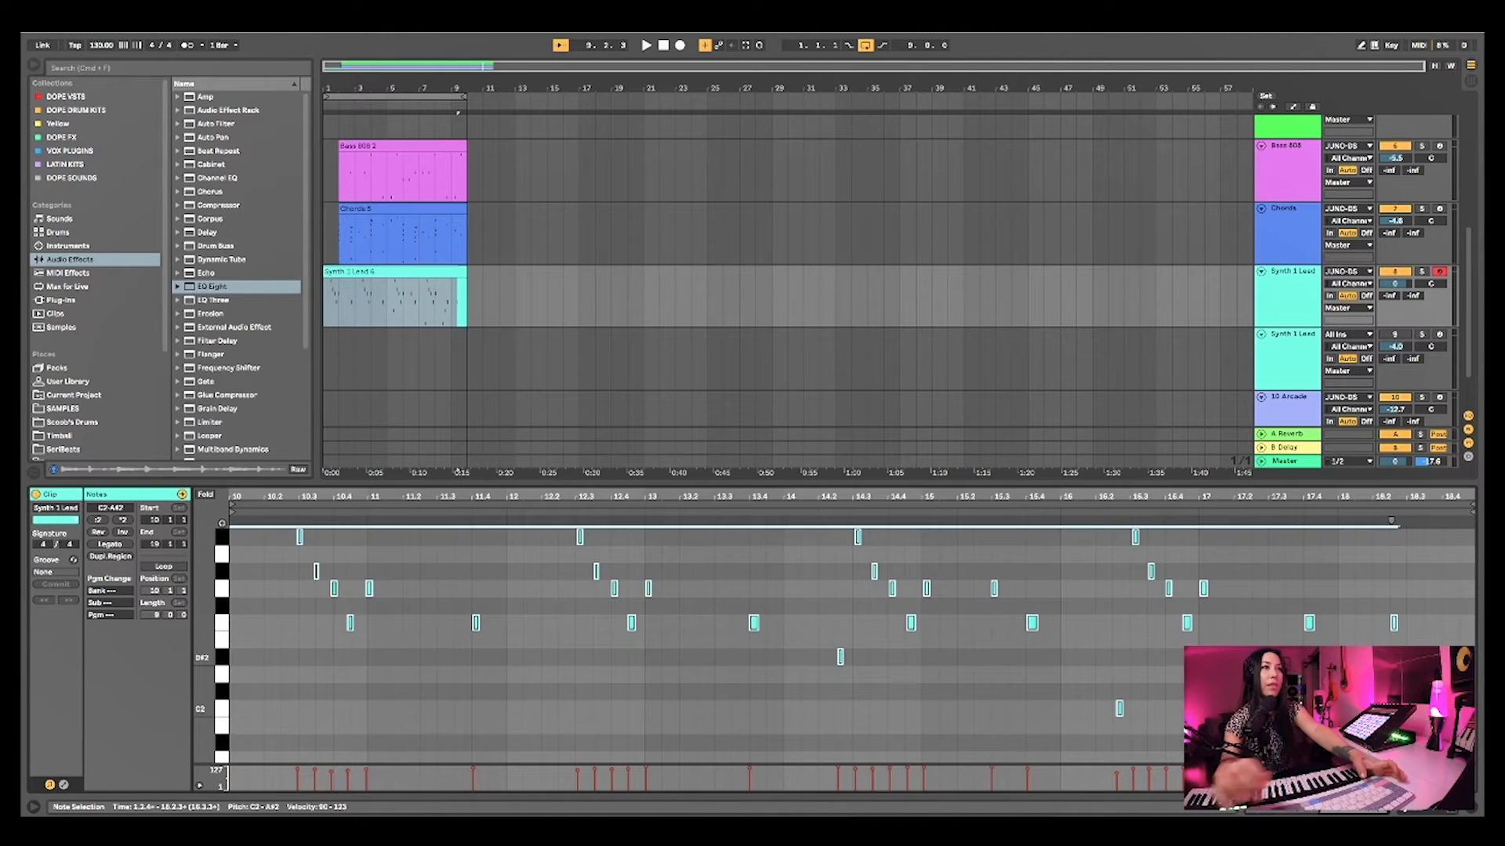
pyautogui.press('super+u')
pyautogui.press('super+d')
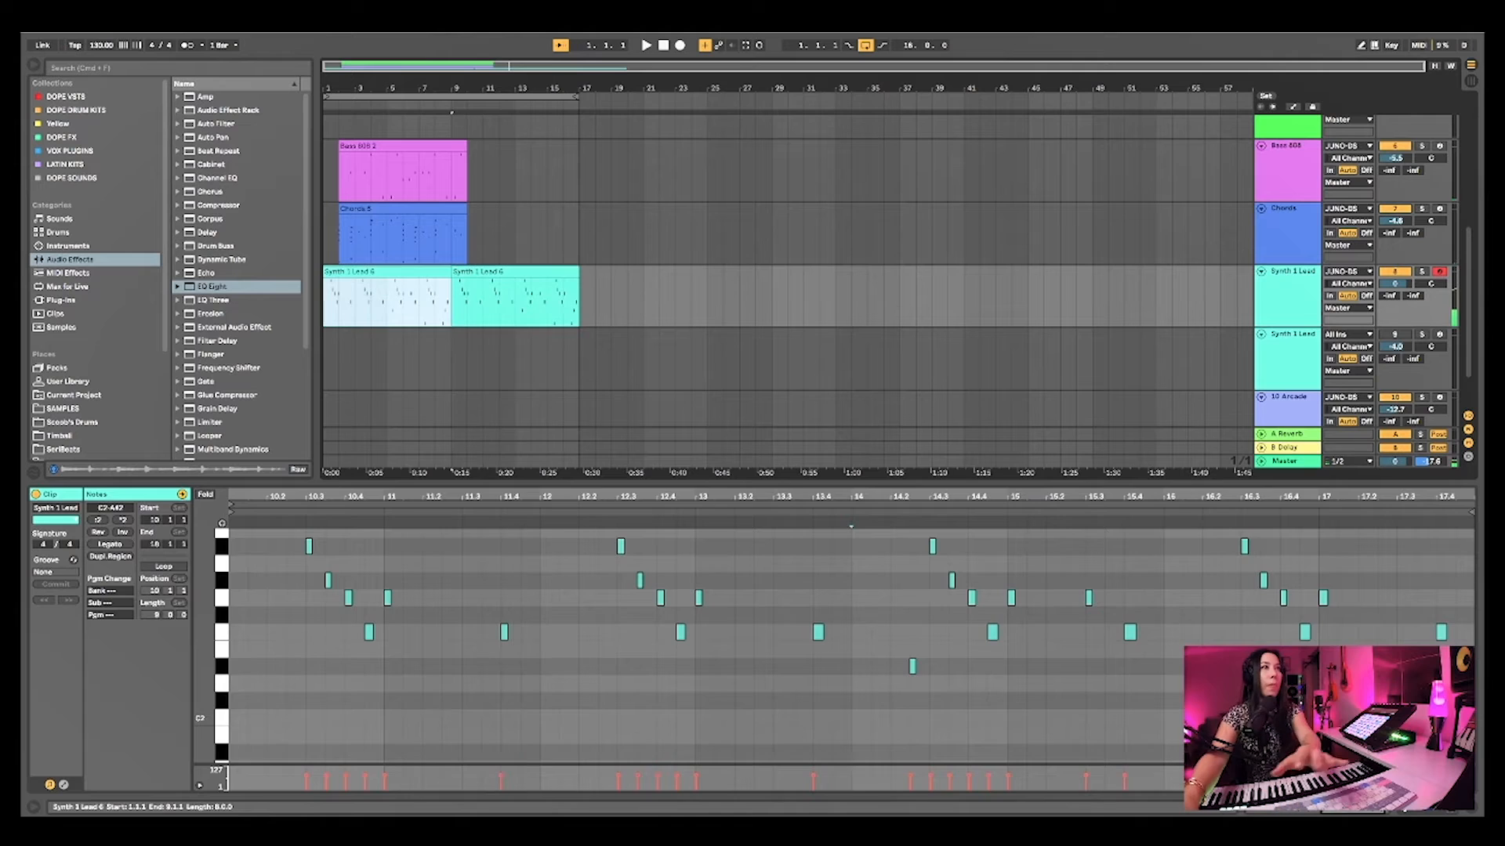
pyautogui.press('Delete')
# Duplicate the drum, hi-hat, 808 Core Kit, bass and chord clips so the copies start at bar 10, and play the result
pyautogui.scroll(5, 784, 274)
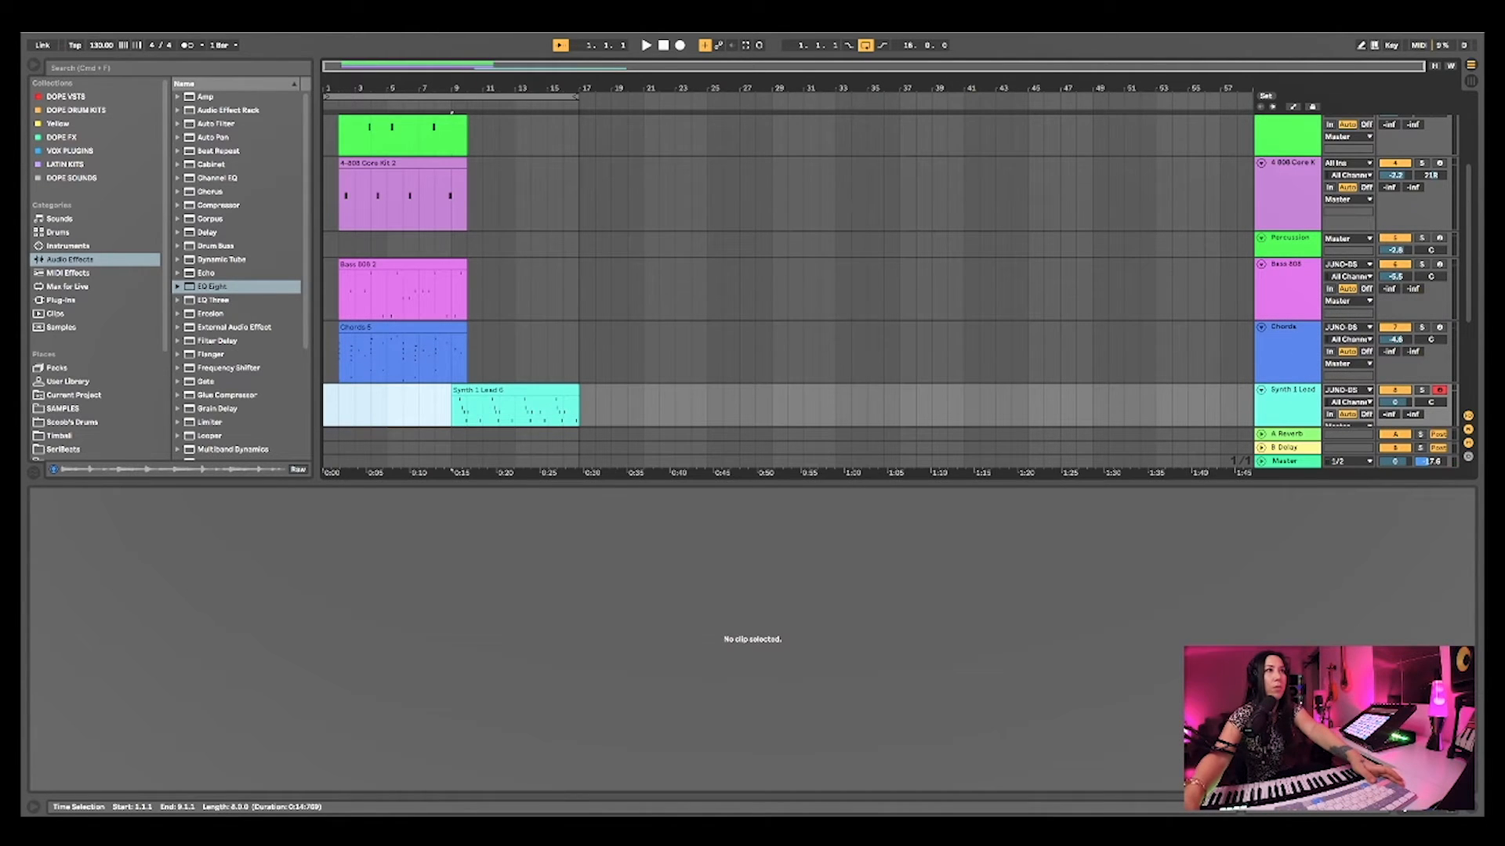
pyautogui.scroll(-3, 517, 337)
pyautogui.scroll(5, 518, 337)
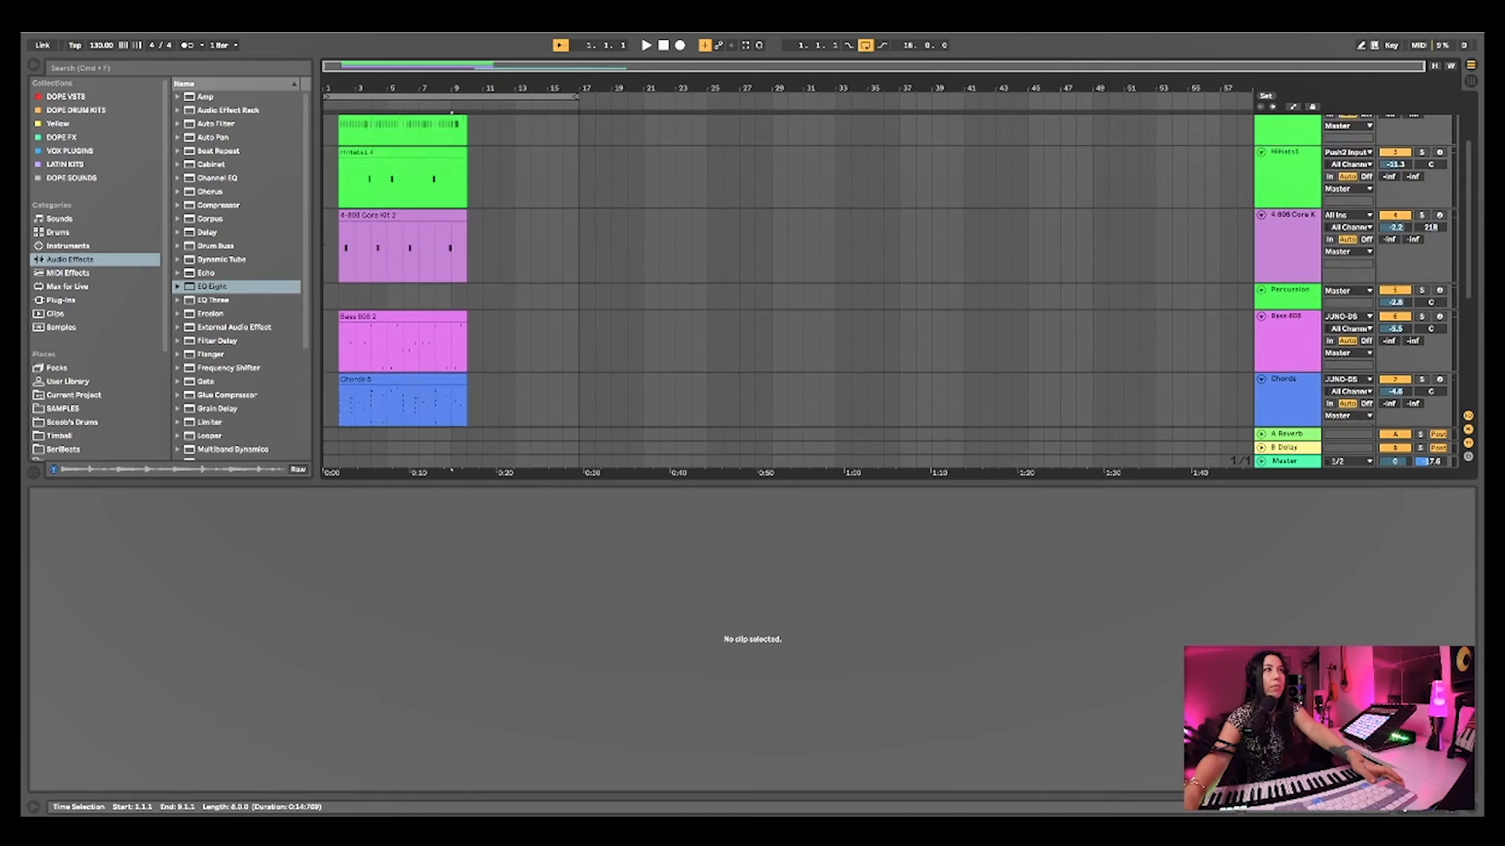
pyautogui.scroll(-3, 517, 337)
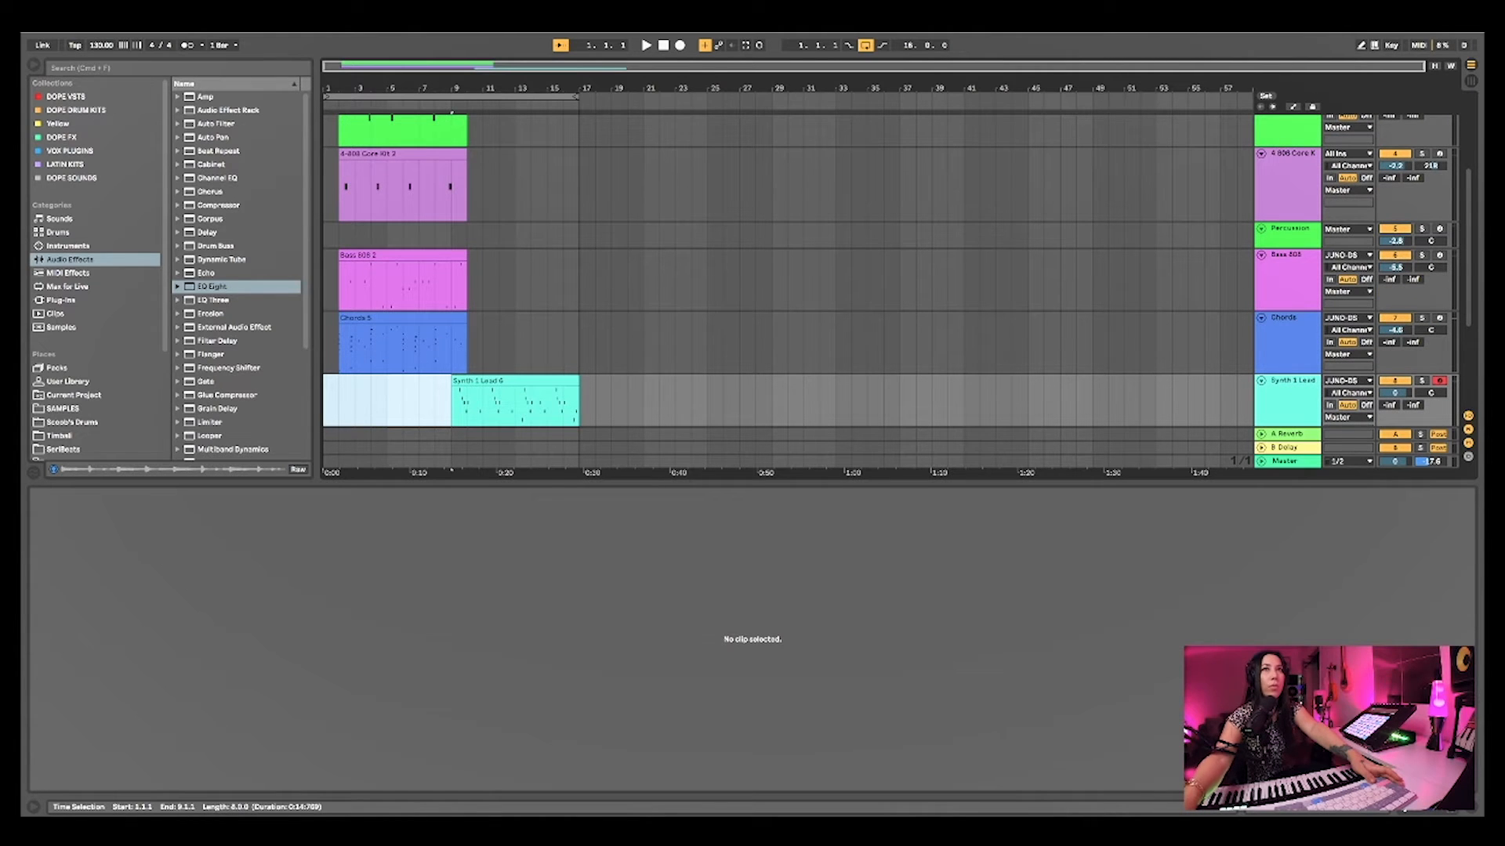
pyautogui.press('h')
pyautogui.press('w')
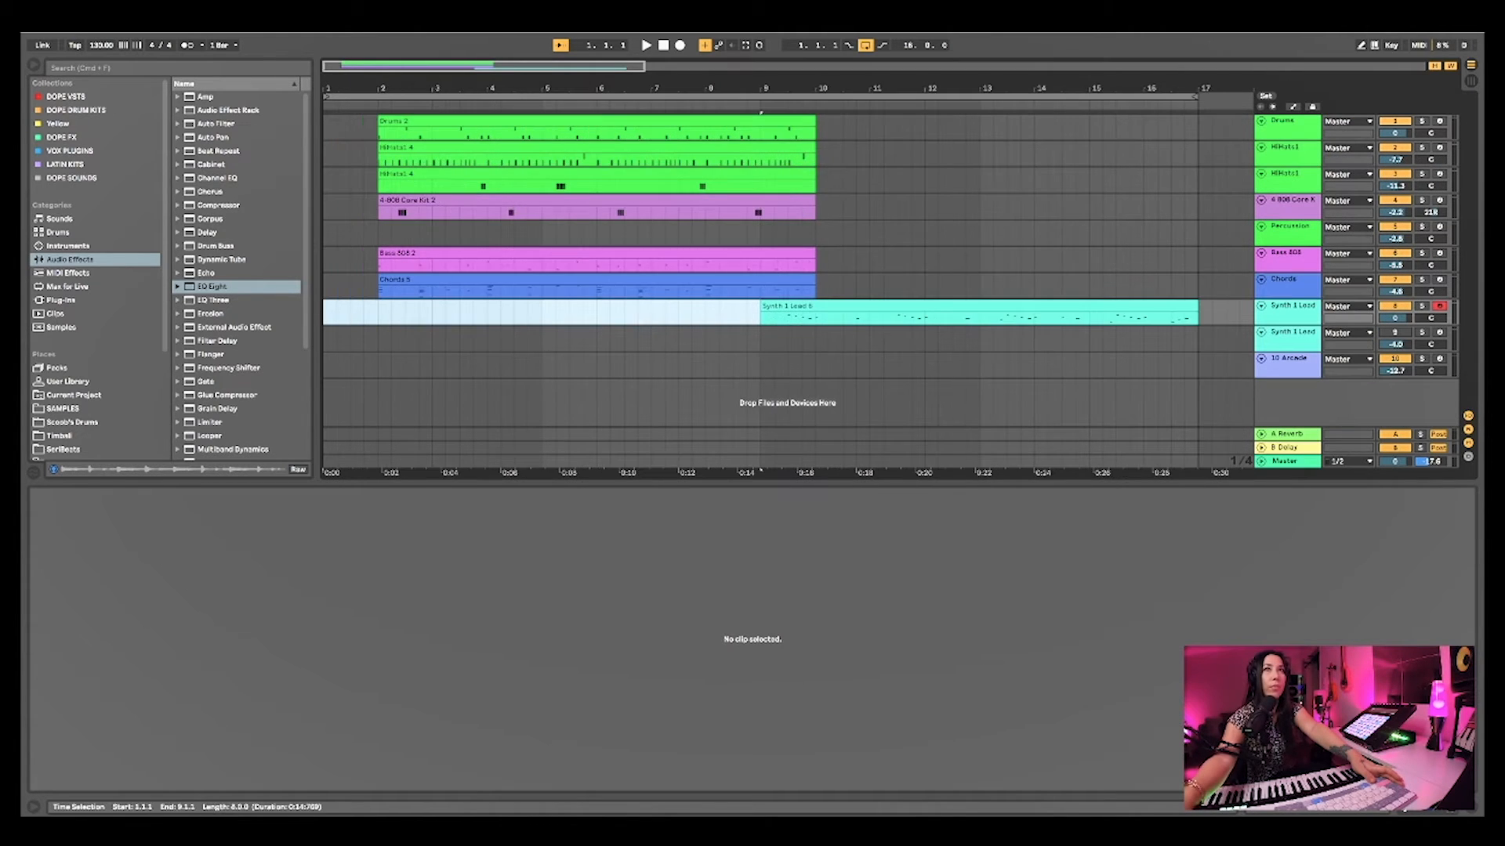
pyautogui.press('h')
pyautogui.press('h')
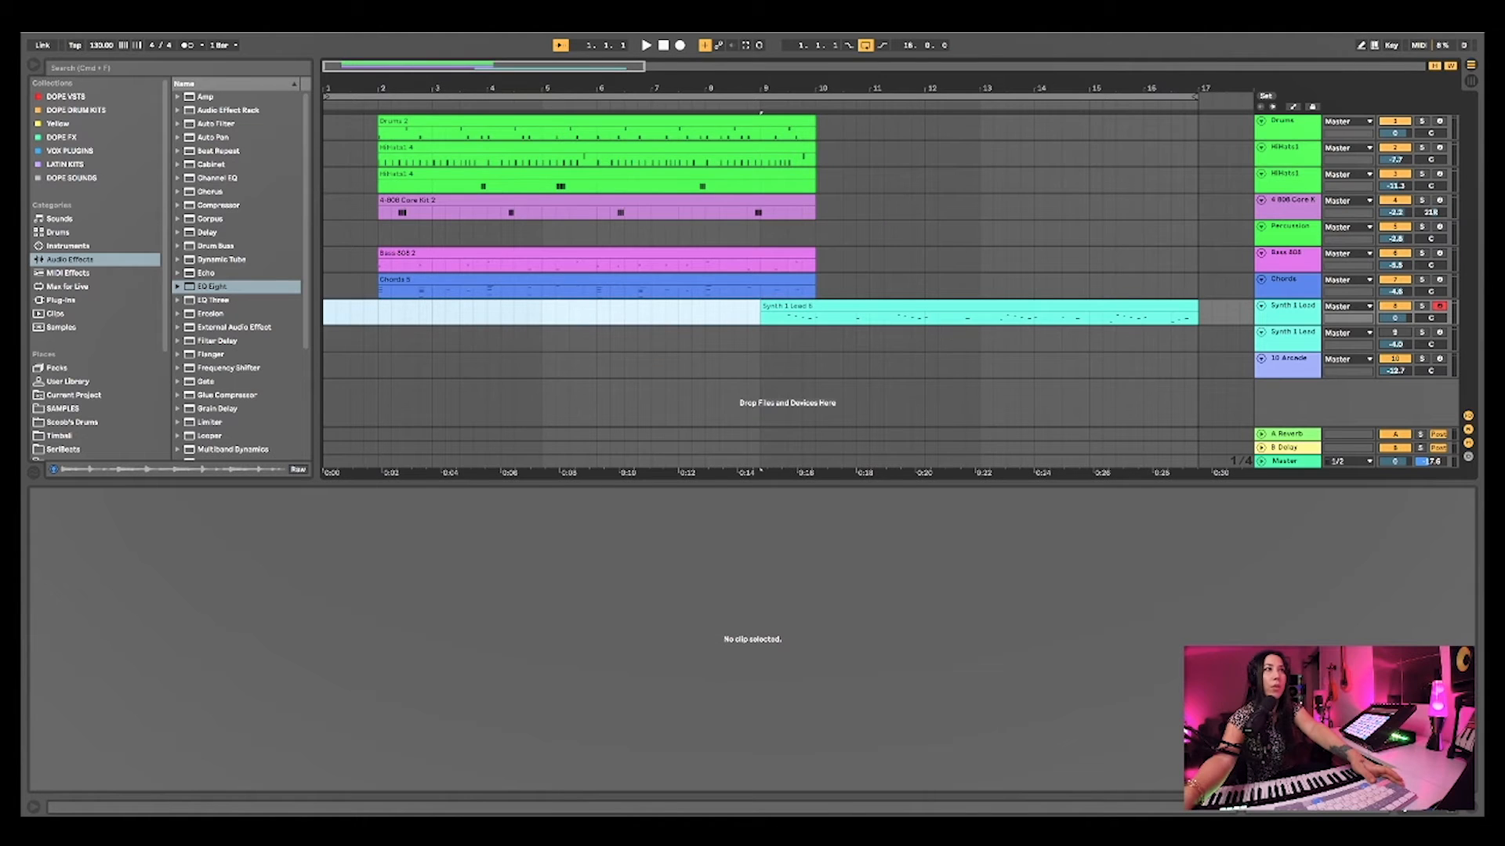
pyautogui.press('w')
pyautogui.moveTo(482, 294); pyautogui.dragTo(339, 118)
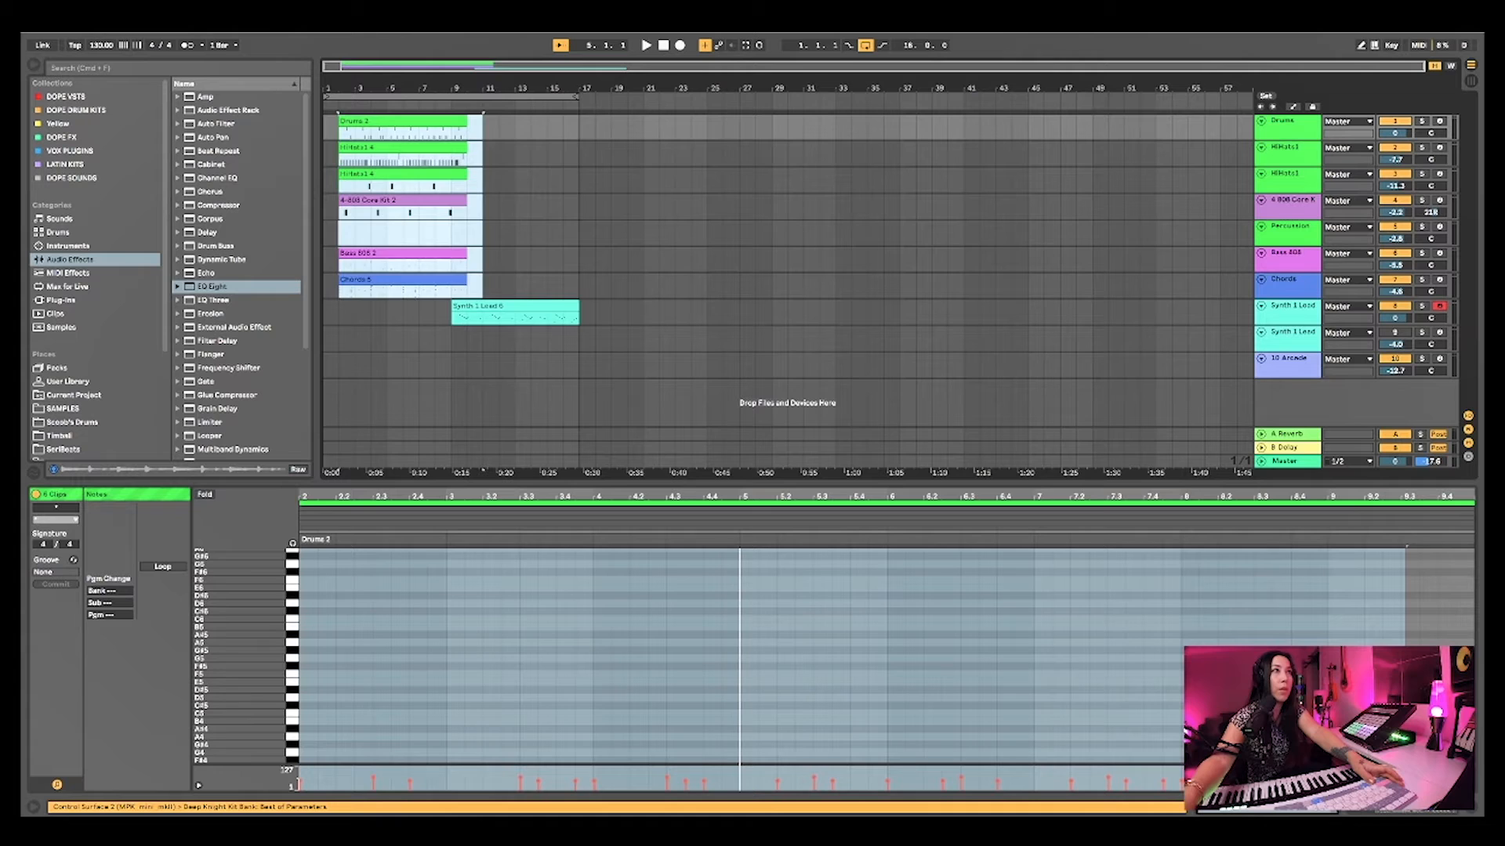
pyautogui.press('super+d')
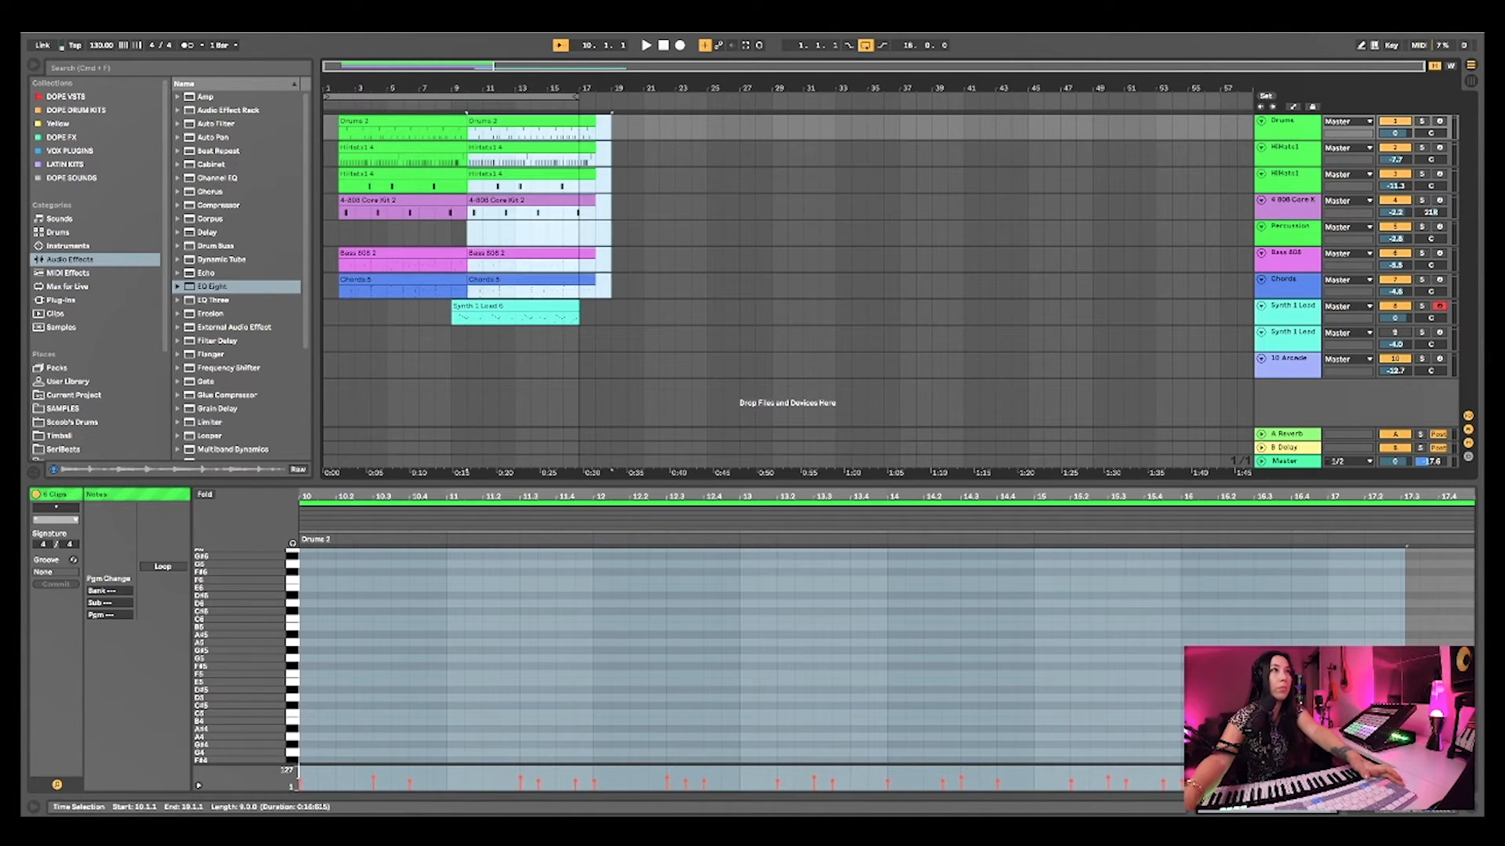
pyautogui.press('space')
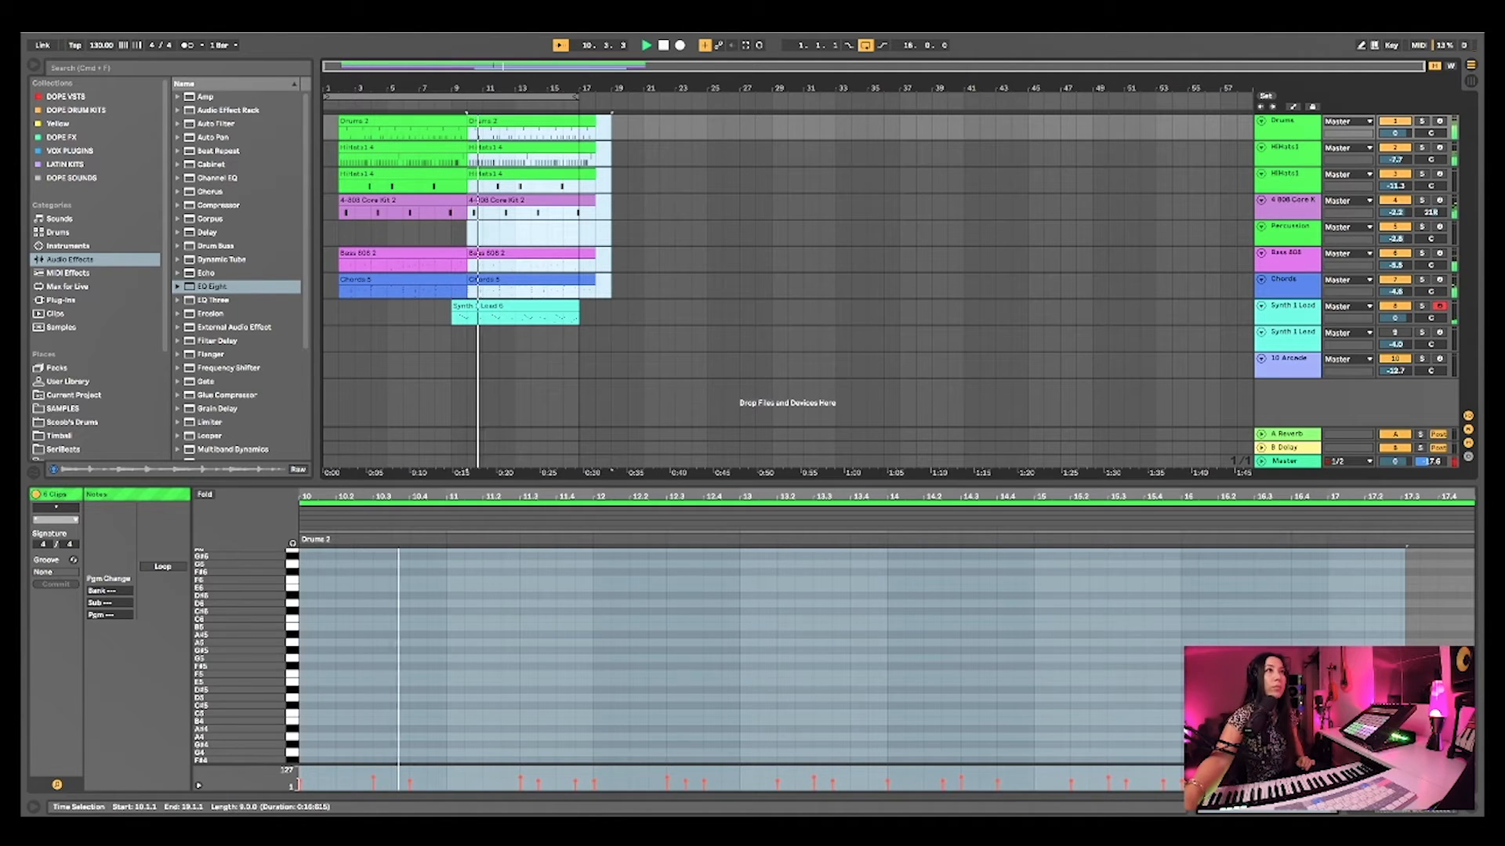
pyautogui.click(588, 287)
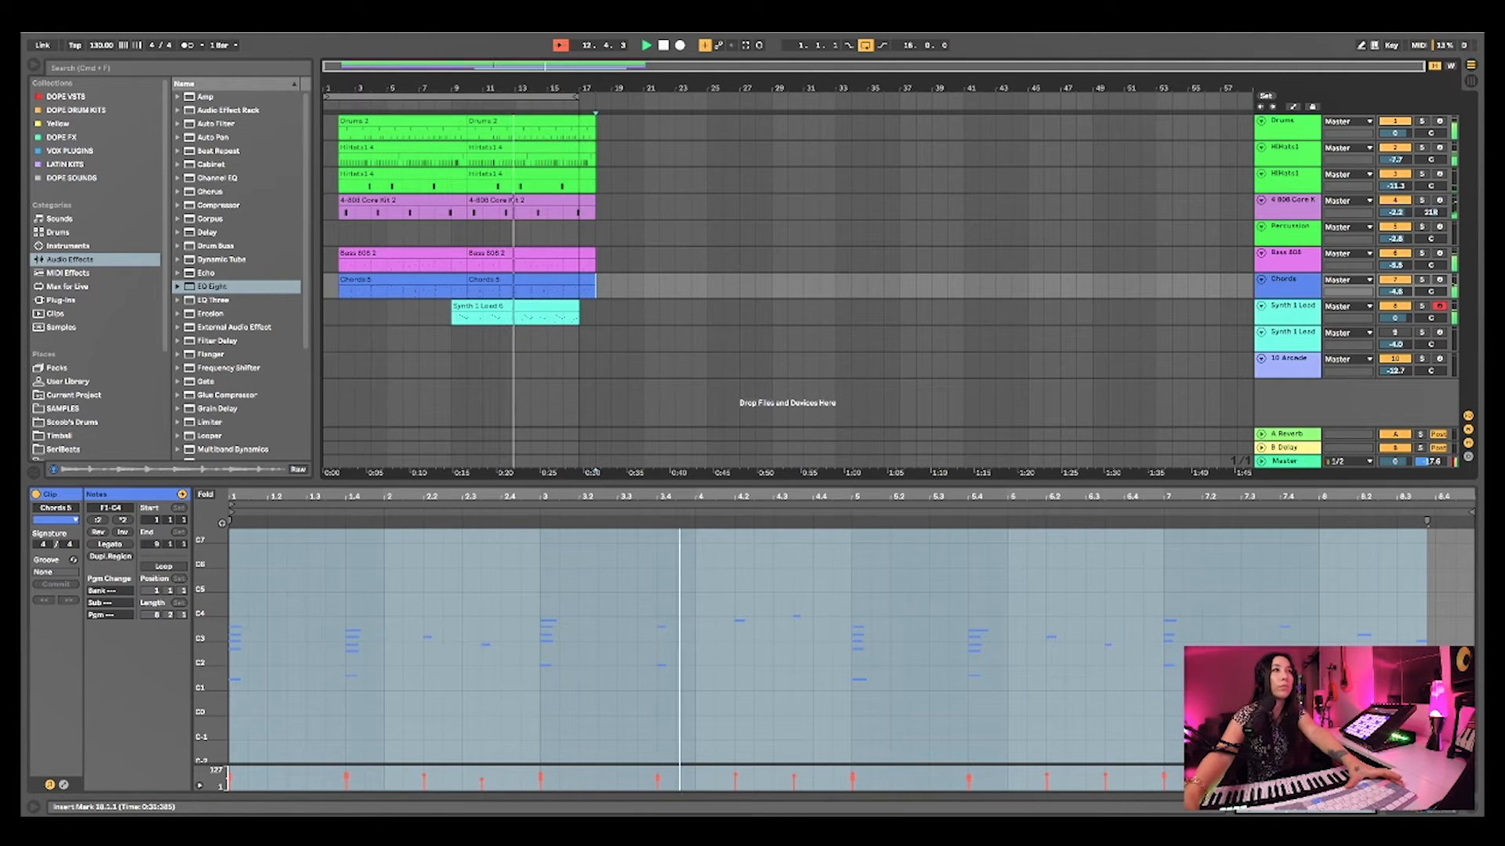
# Record a melody on the second Synth 1 Lead track from bar 9 to bar 17, alongside the first lead
pyautogui.click(1291, 332)
pyautogui.press('space')
pyautogui.click(1439, 333)
pyautogui.click(451, 338)
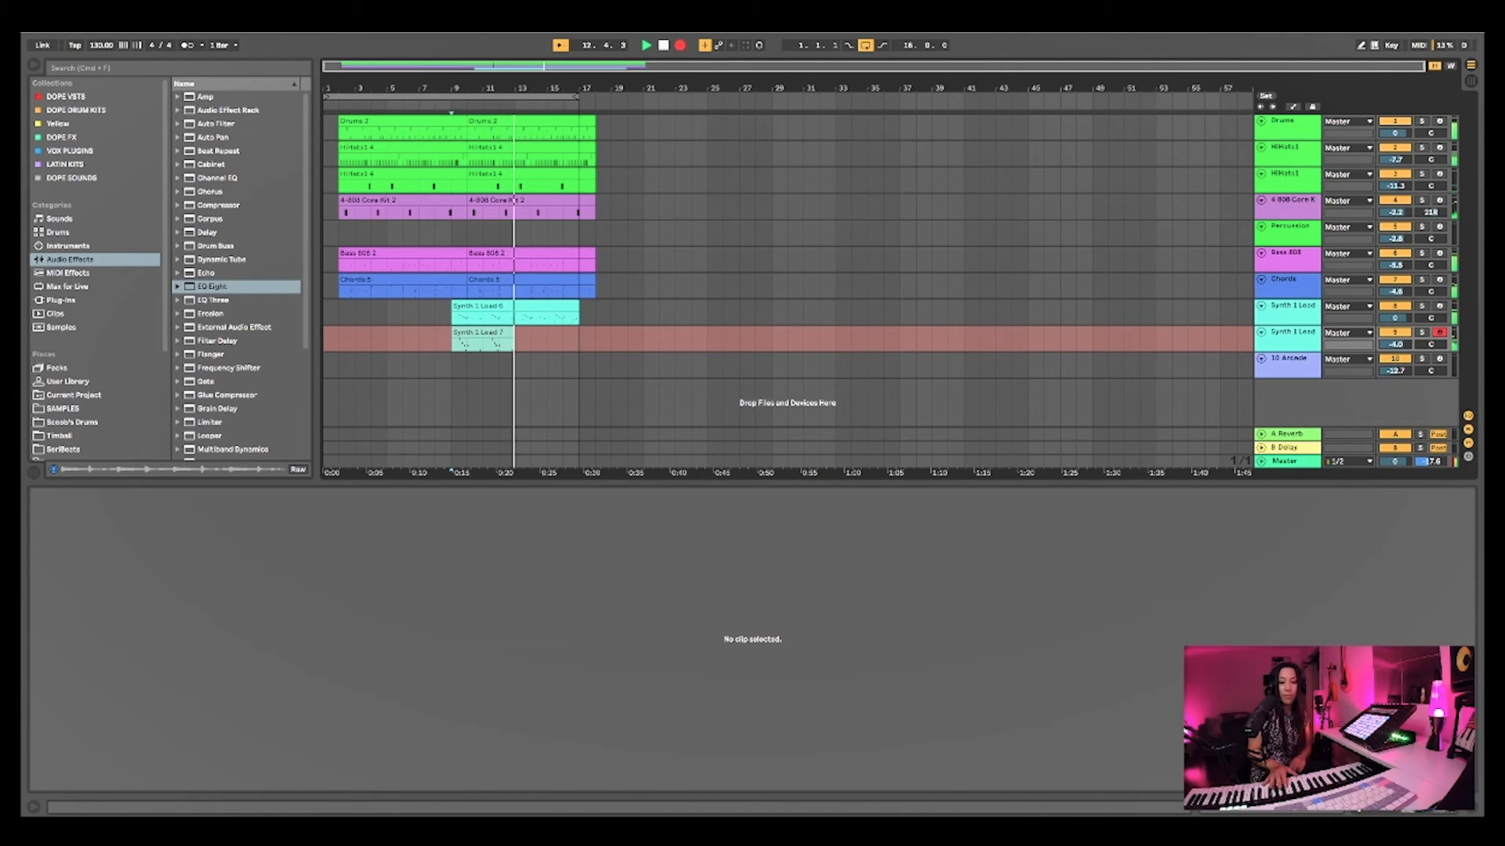
pyautogui.press('space')
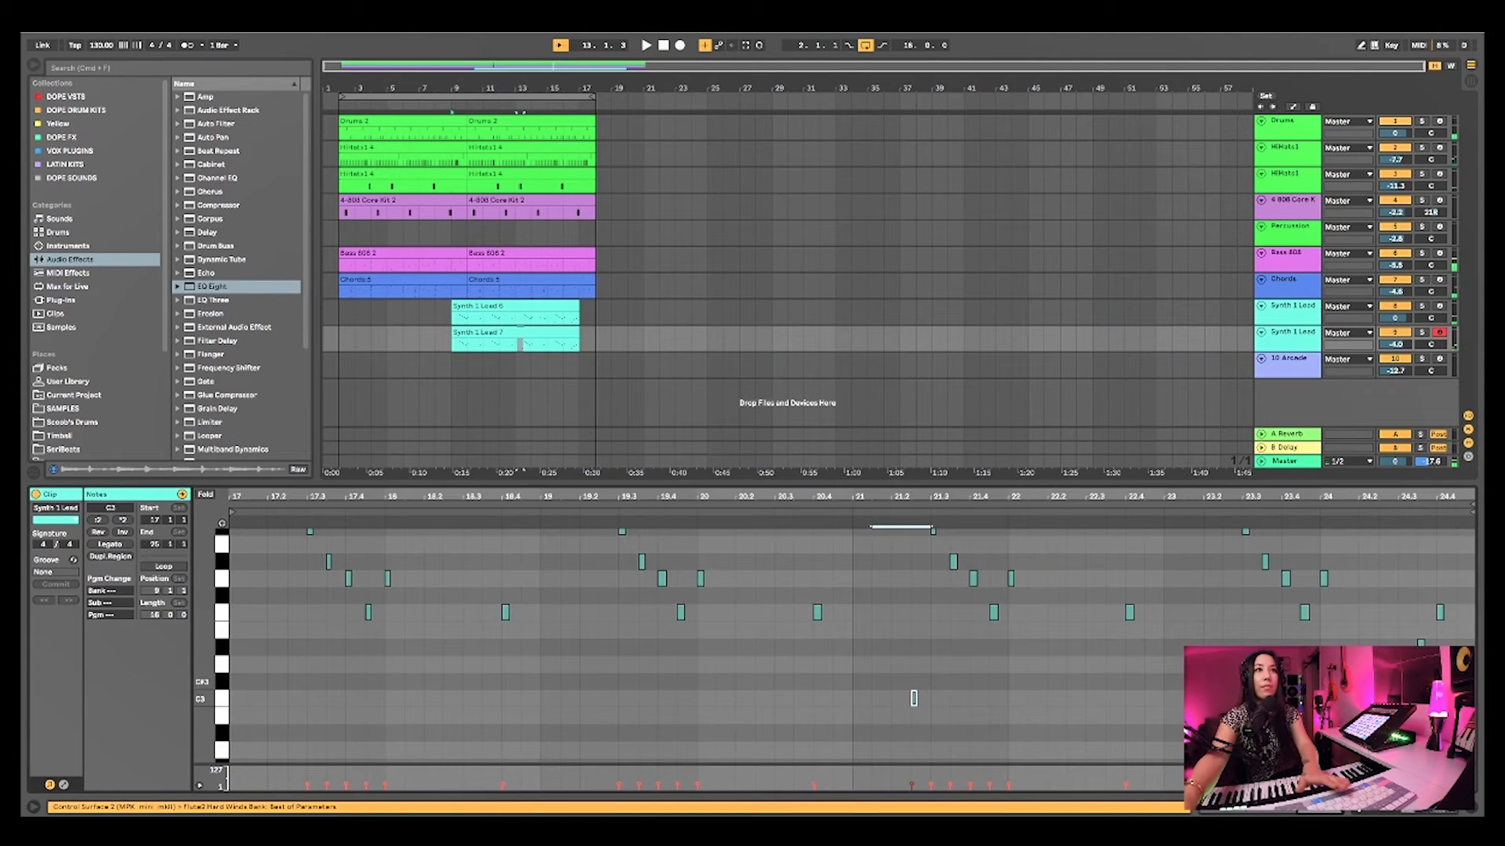
# Play back the two Synth 1 Lead melodies and delete the stray wrong notes from their clips
pyautogui.press('space')
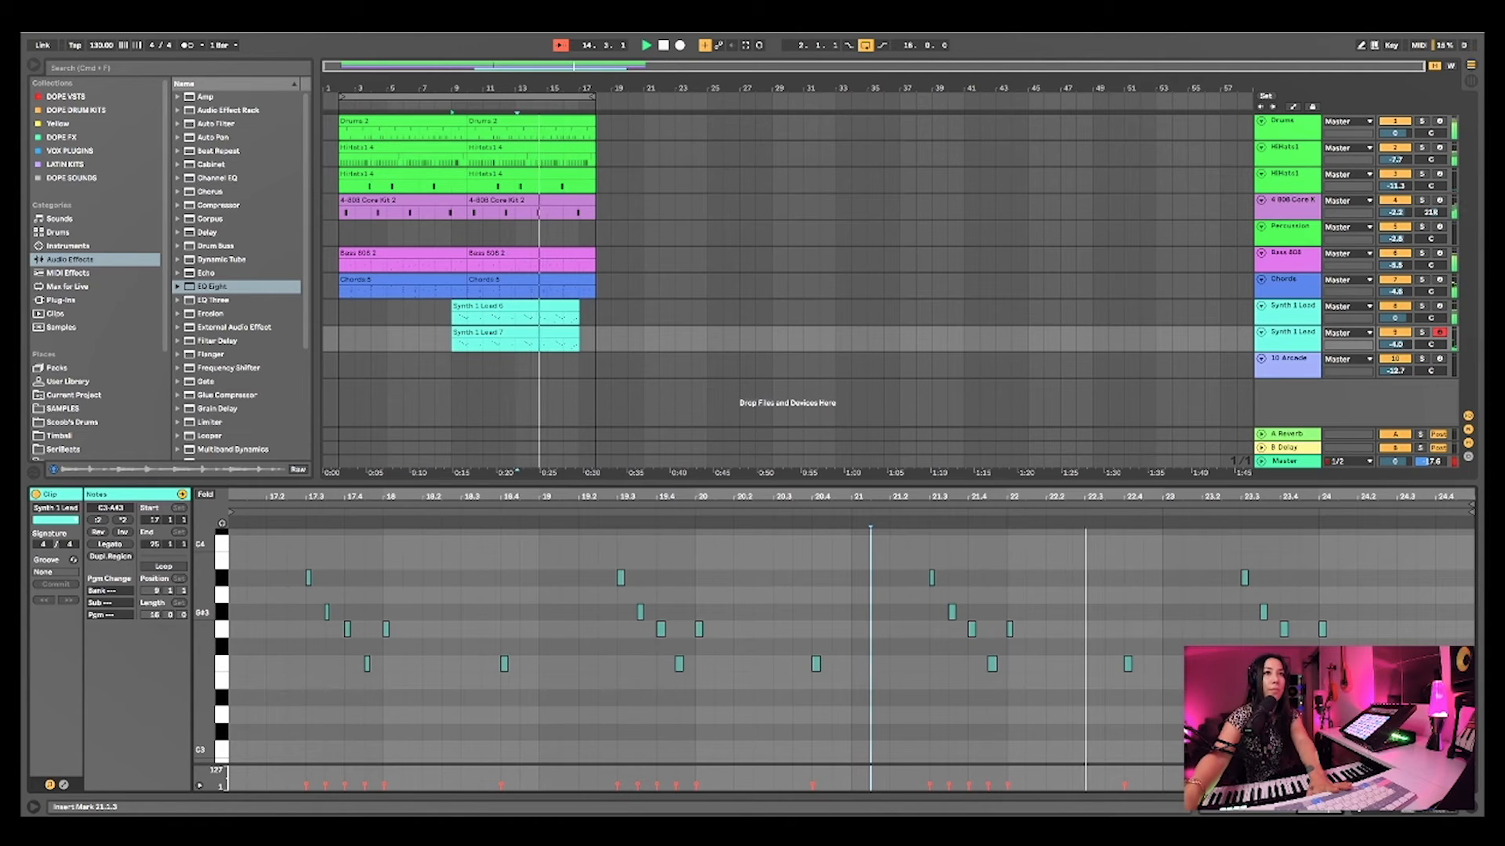
pyautogui.press('space')
pyautogui.press('Up')
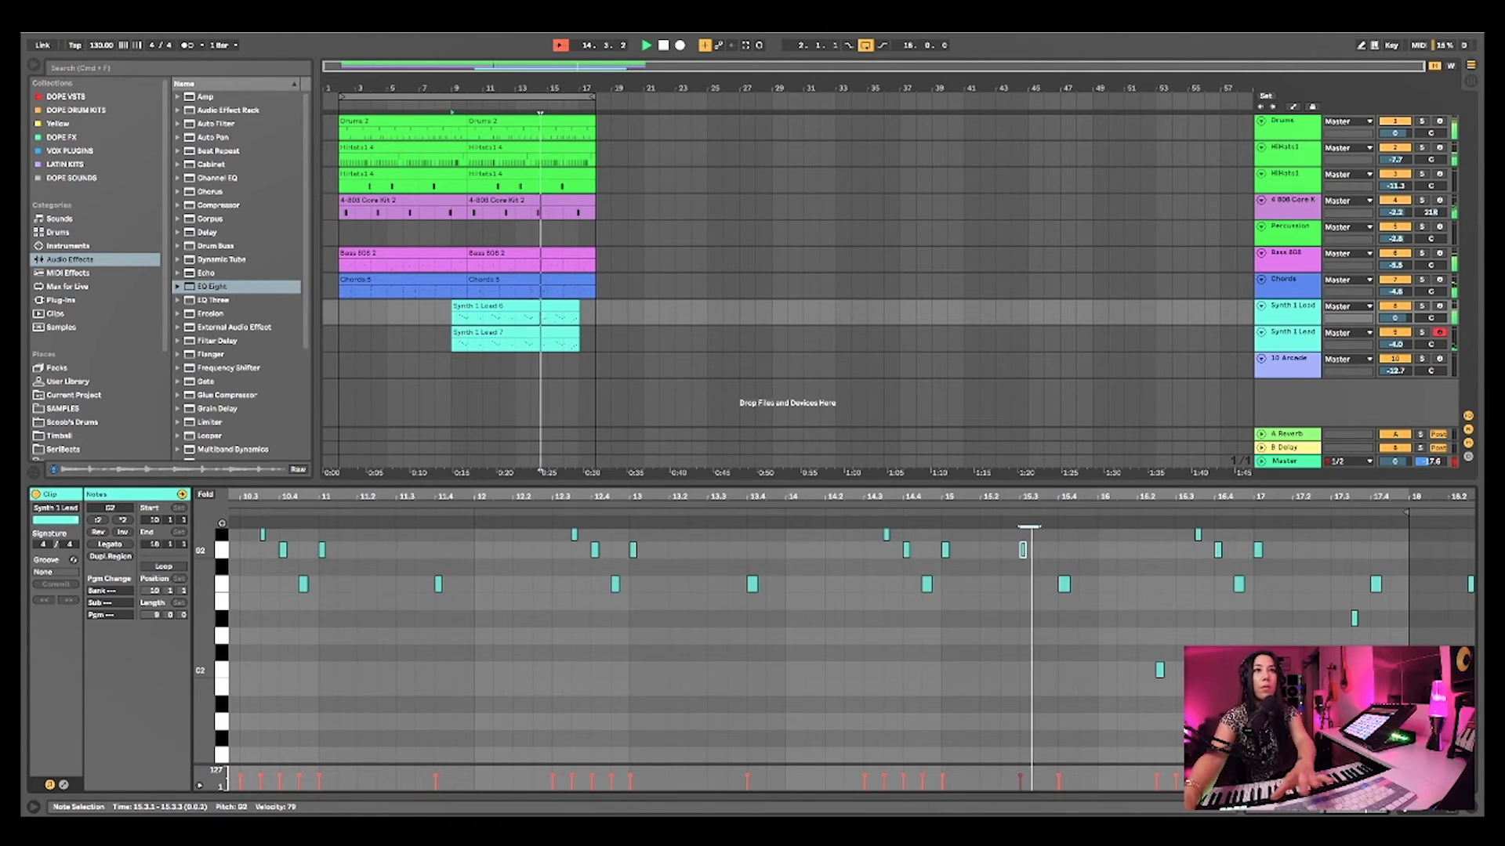
pyautogui.scroll(3, 736, 642)
pyautogui.press('space')
pyautogui.moveTo(1145, 702); pyautogui.dragTo(1166, 725)
pyautogui.press('Delete')
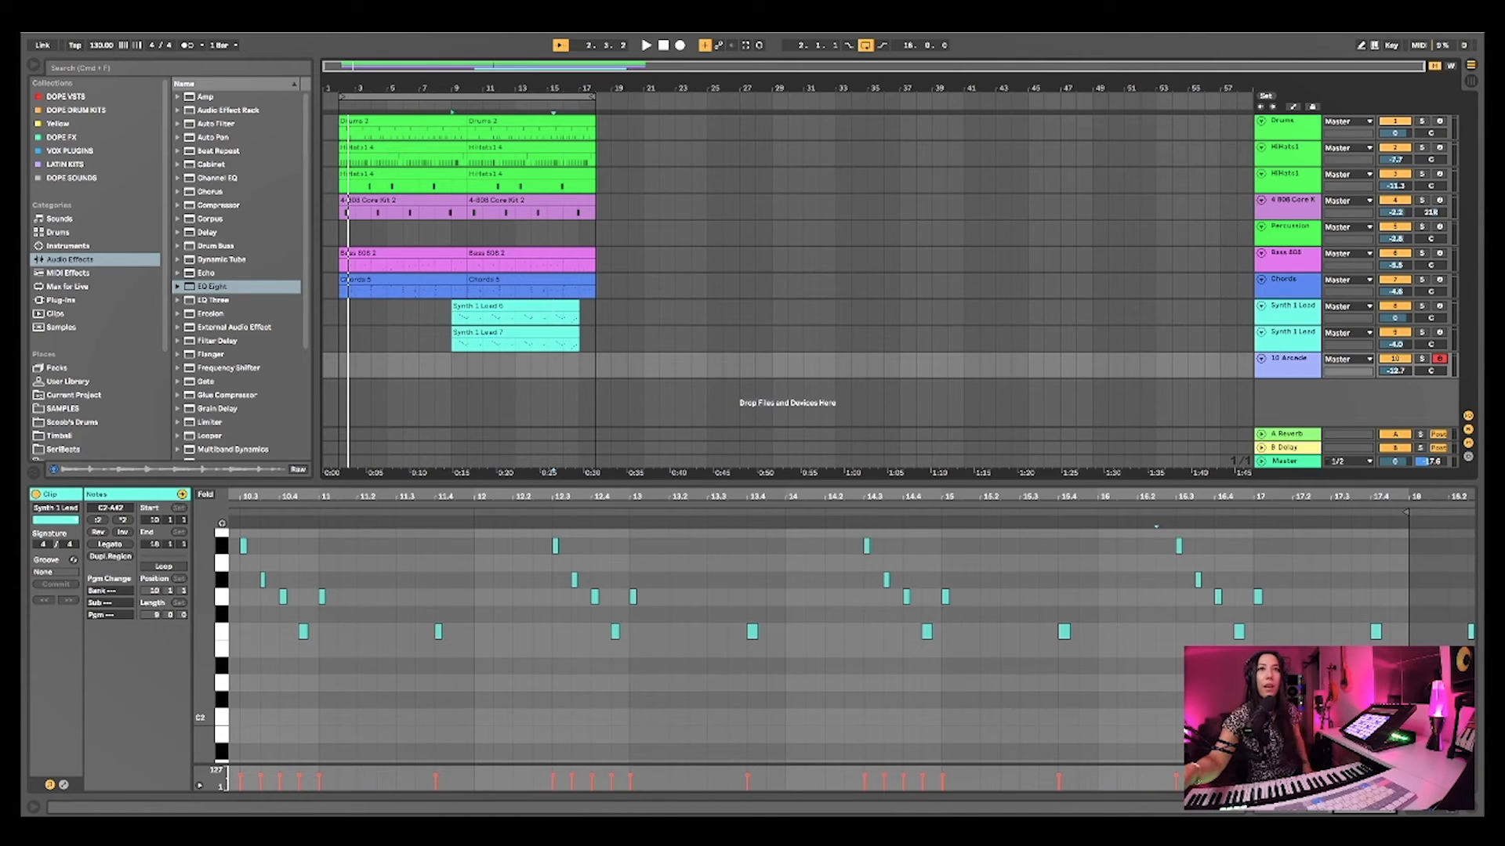
# Show the Arcade instrument on its track and set the track's volume to -14.1 dB
pyautogui.doubleClick(1288, 359)
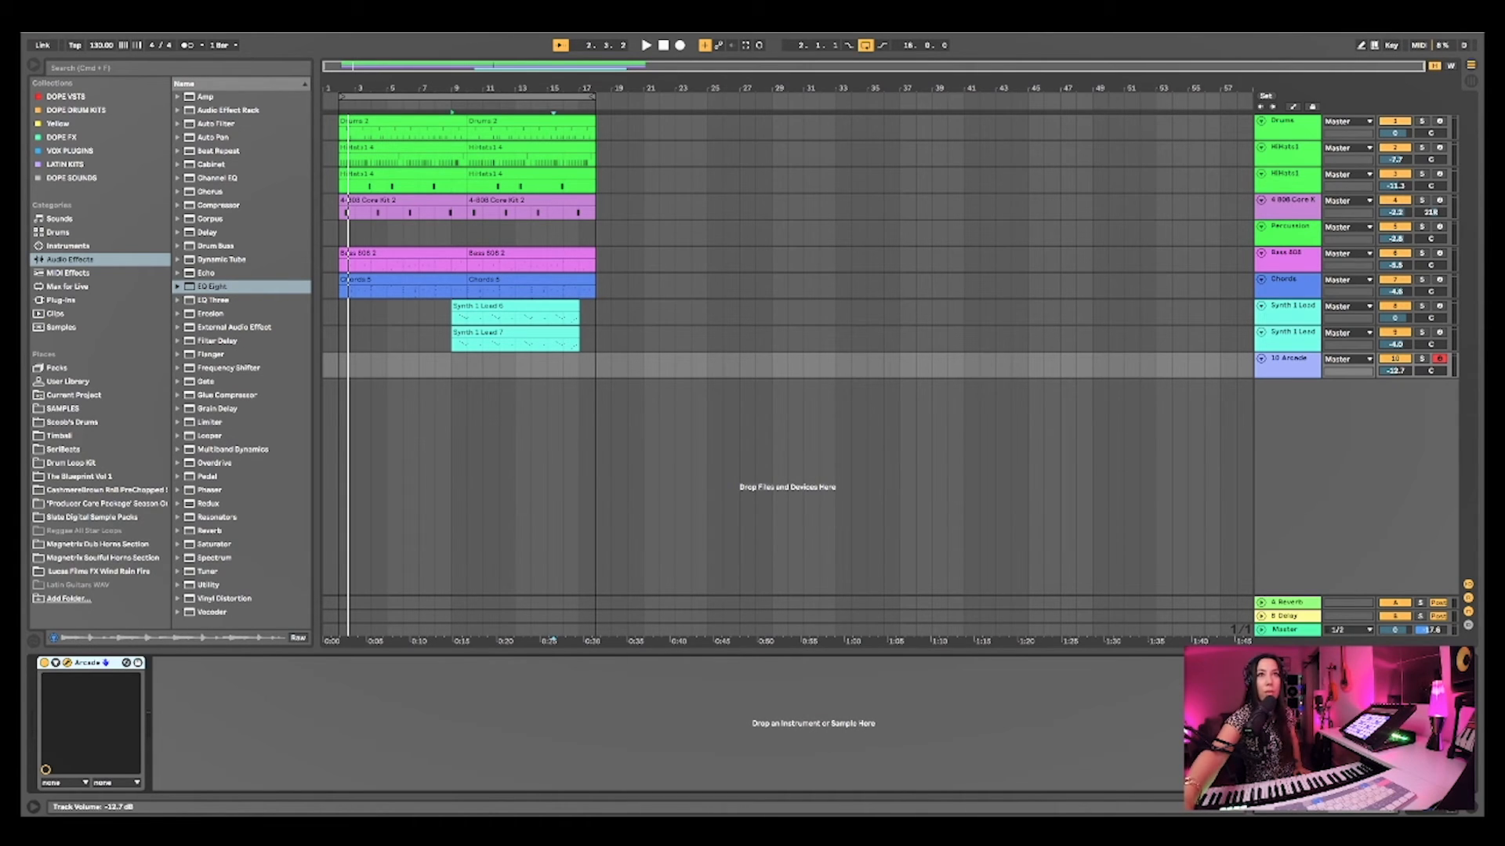
pyautogui.moveTo(1395, 371); pyautogui.dragTo(1395, 373)
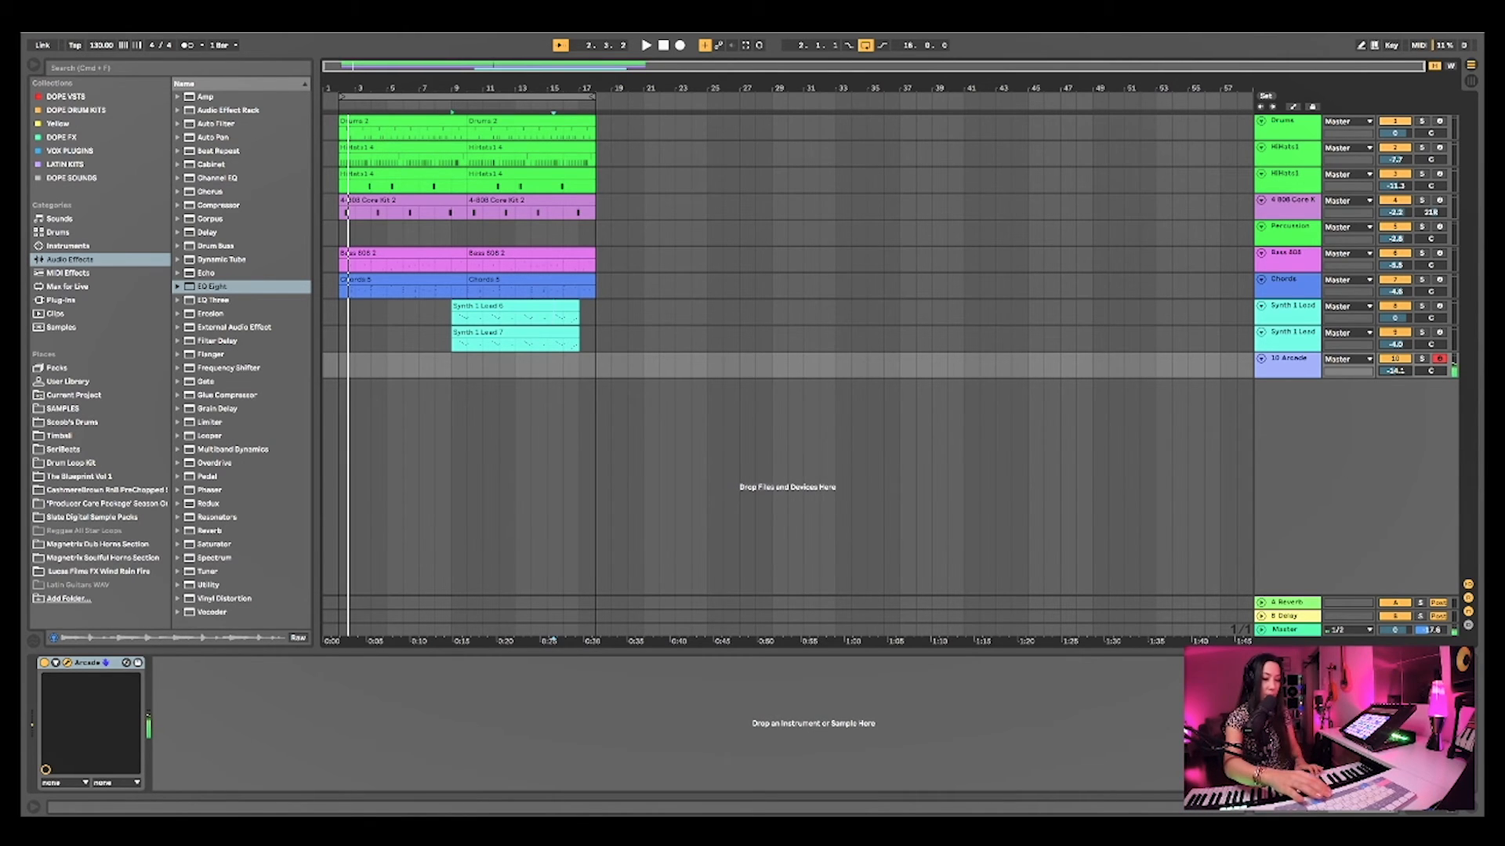
# Rehearse against the beat and record a Latin Percussion 1 pattern on the Percussion track from bar 2 to just past bar 10
pyautogui.press('space')
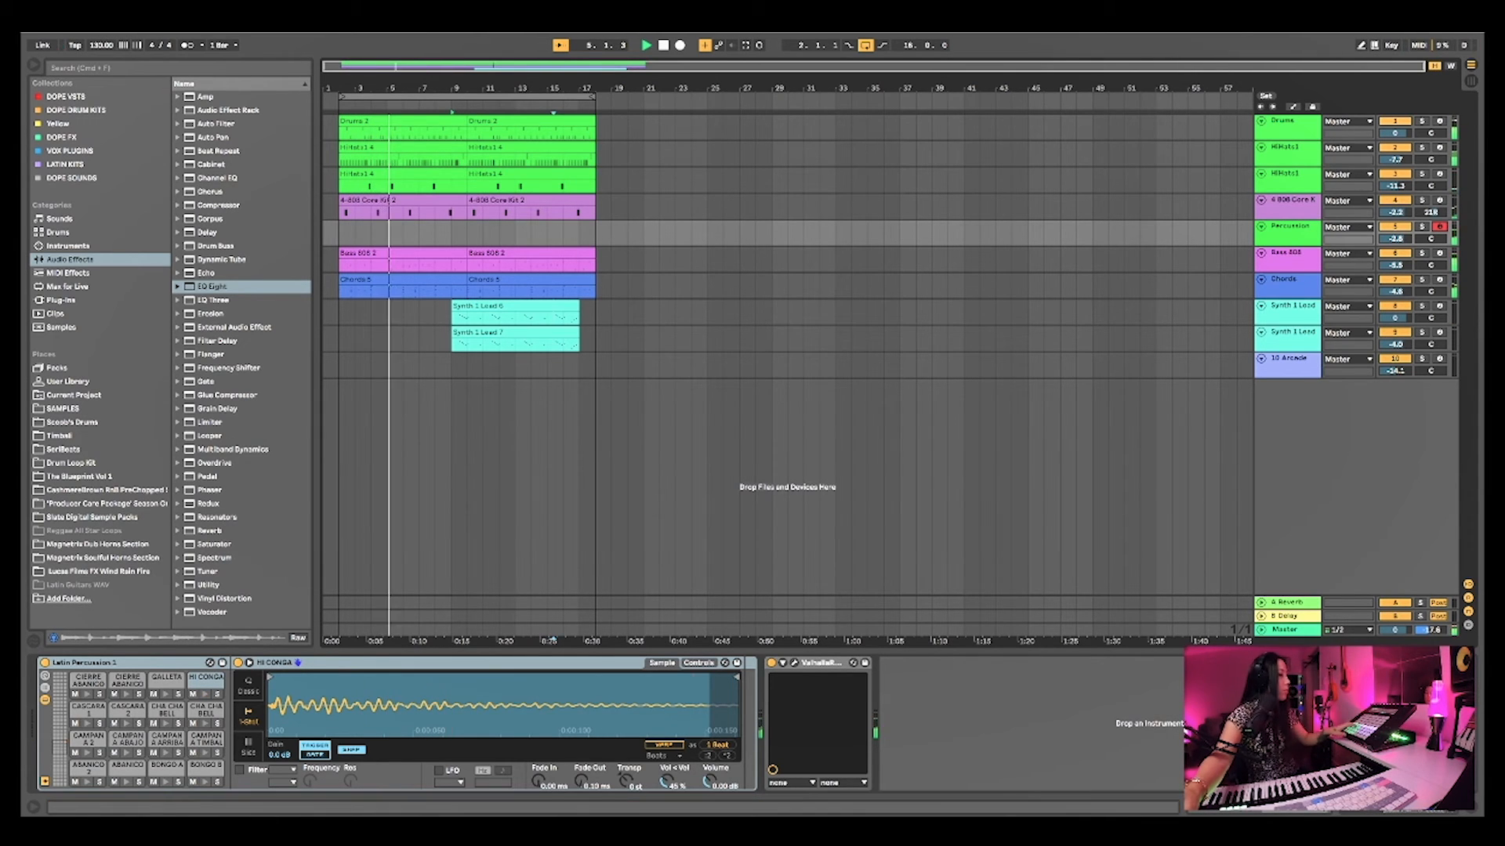
pyautogui.press('space')
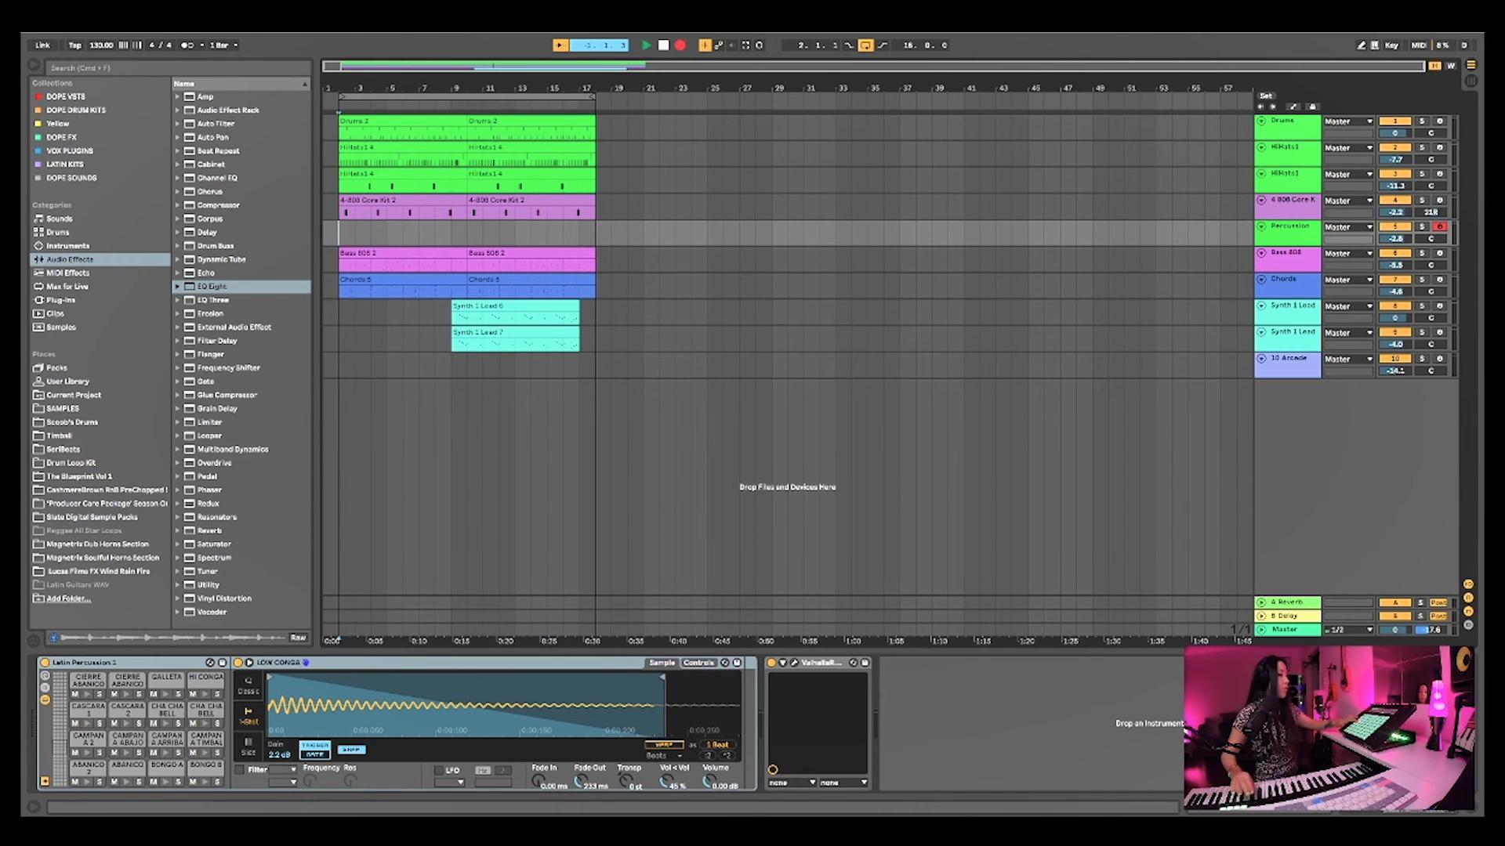
pyautogui.press('space')
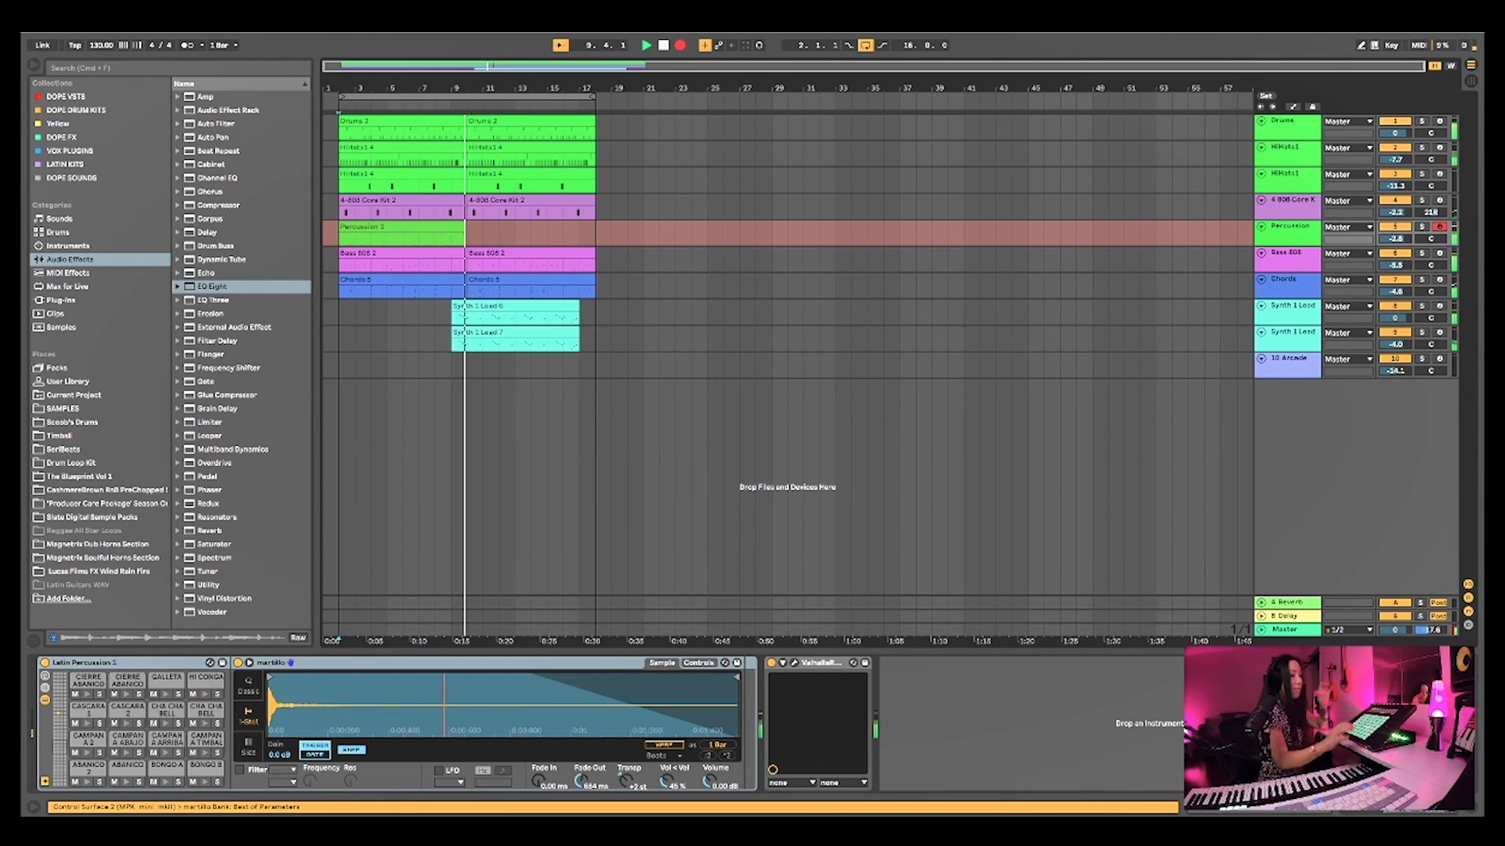
pyautogui.press('space')
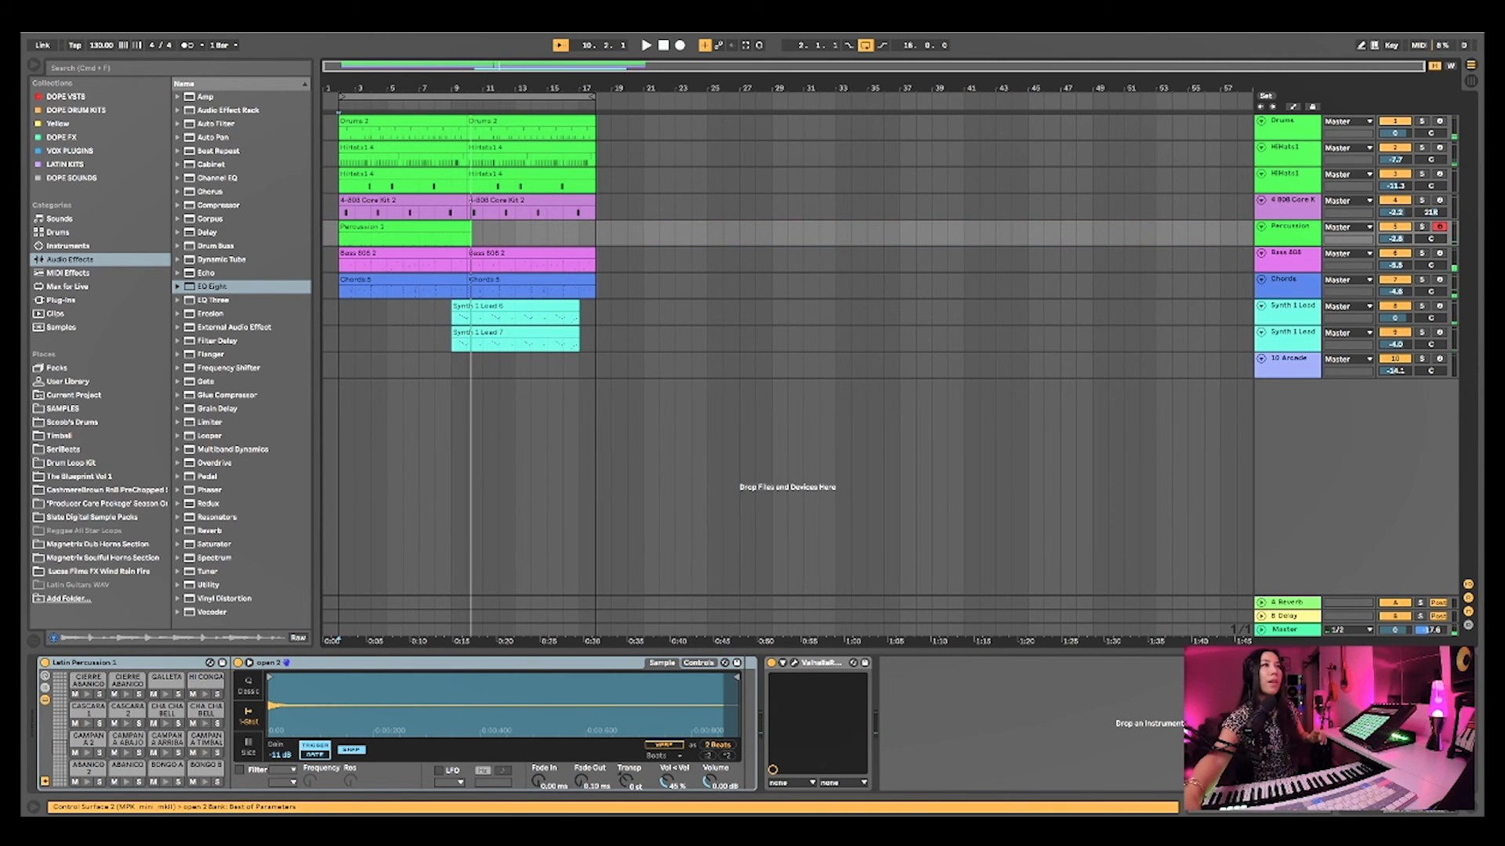
# Open the recorded percussion clip and quantize all of its notes
pyautogui.doubleClick(403, 227)
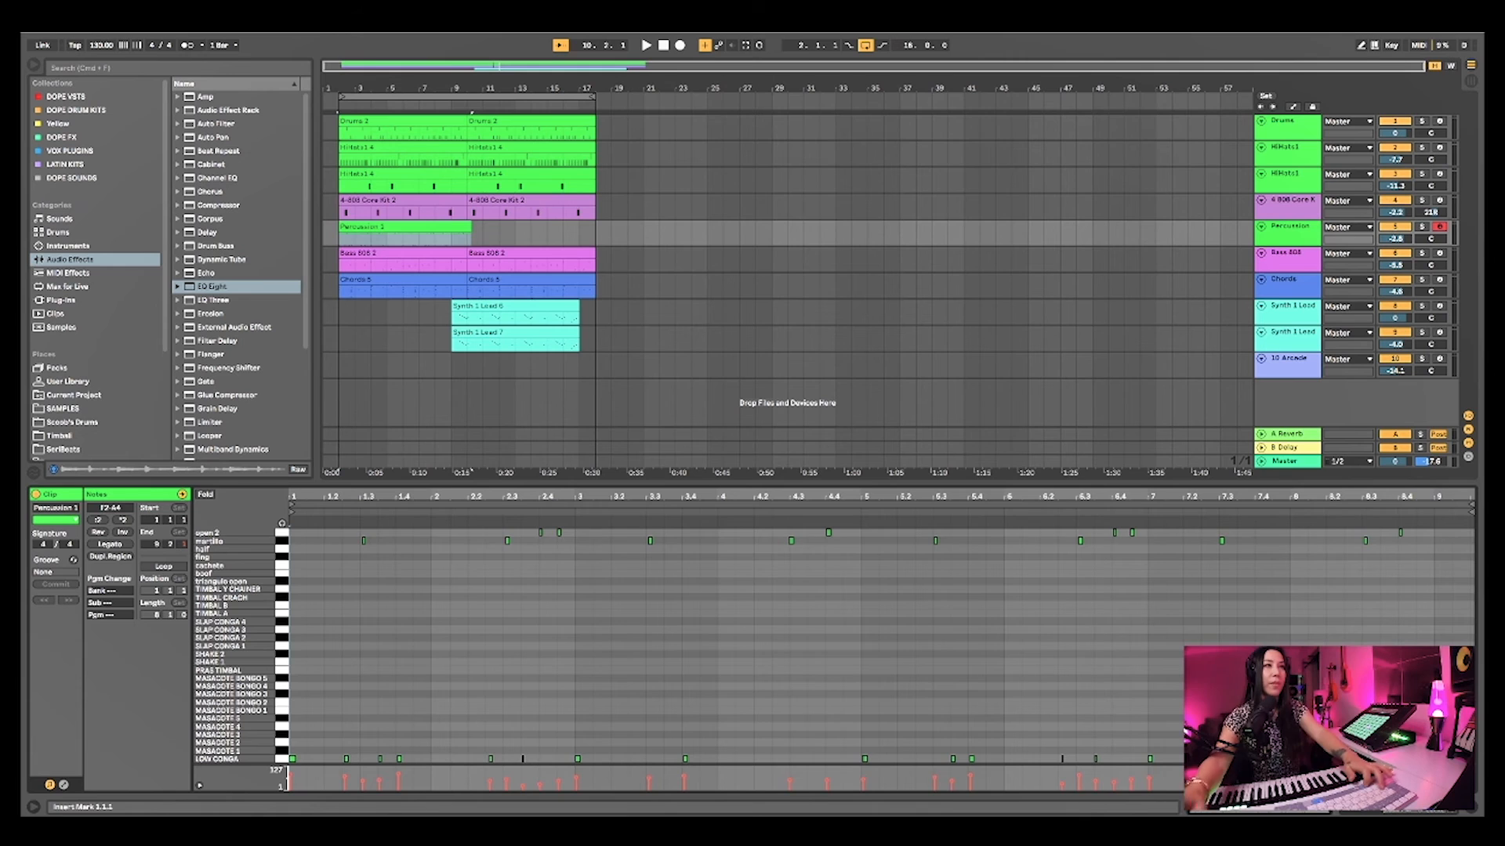
pyautogui.press('super+a')
pyautogui.press('super+u')
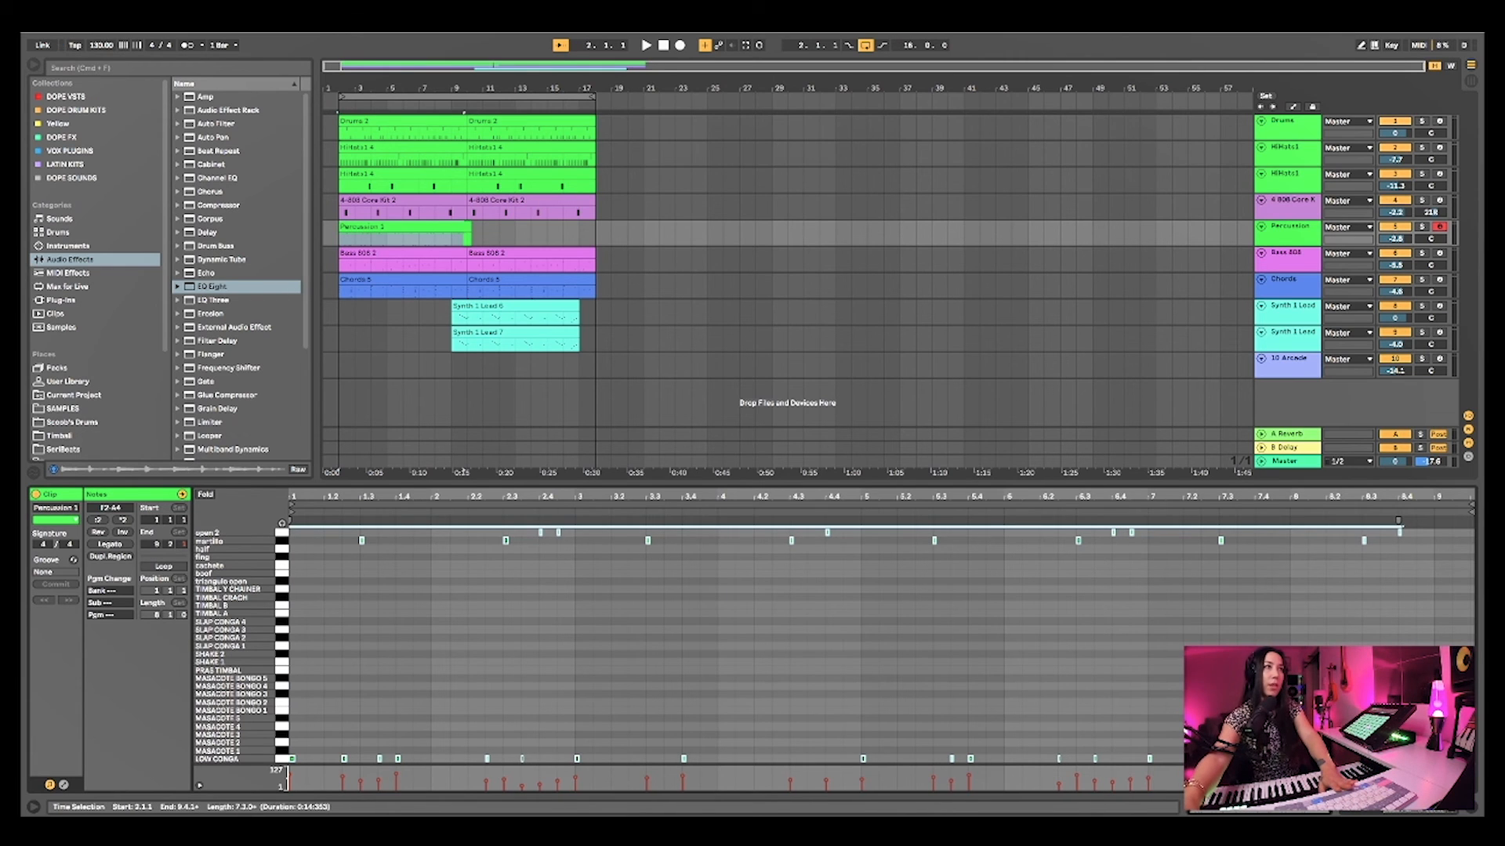
# Trim the percussion clip's end to bar 10 for an eight-bar length and move it so it starts at bar 10
pyautogui.moveTo(471, 227); pyautogui.dragTo(467, 228)
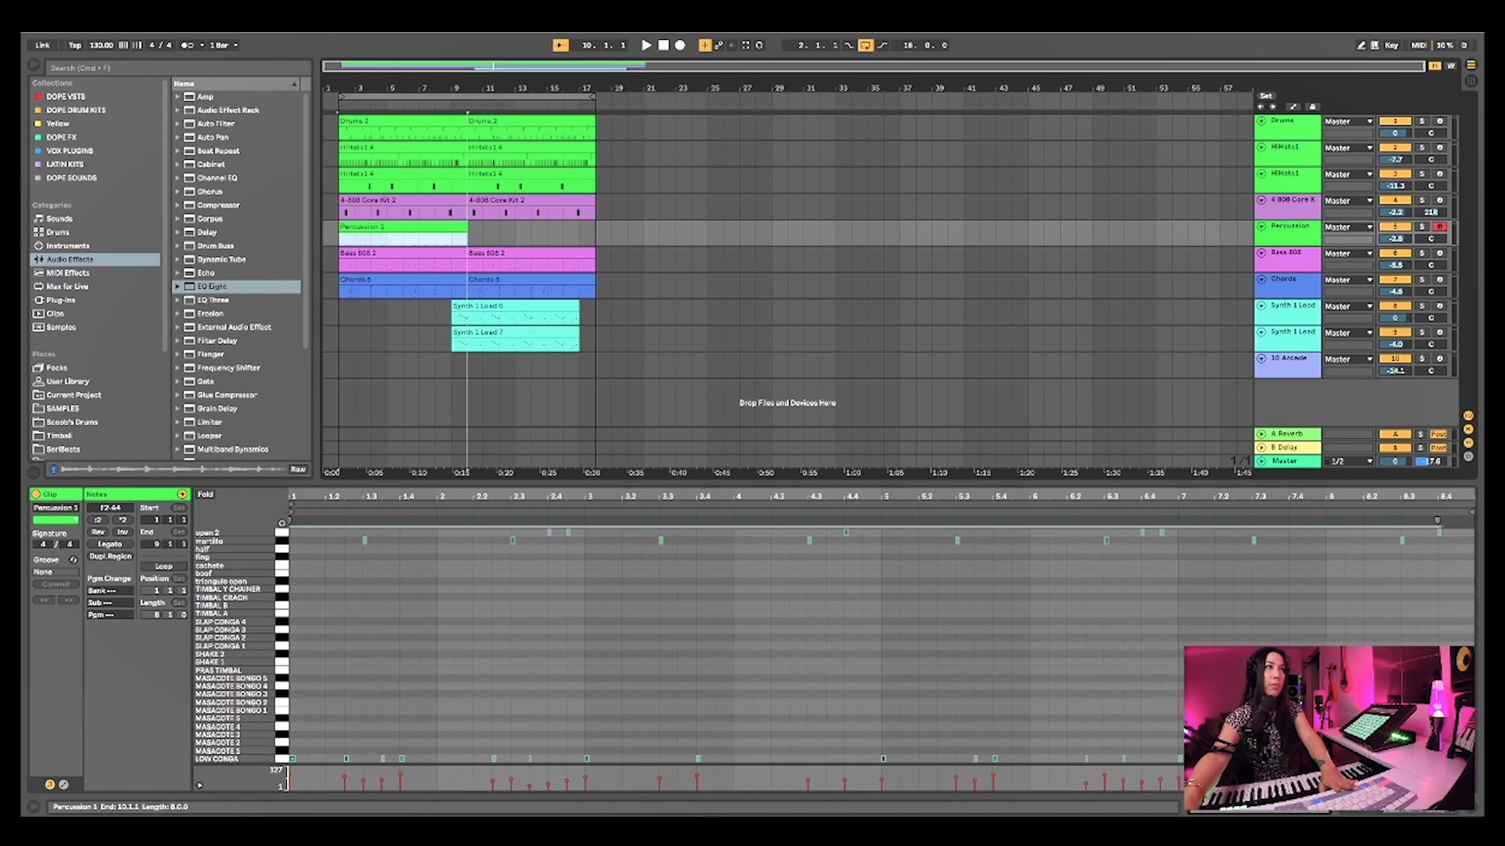
pyautogui.press('super+d')
pyautogui.moveTo(403, 227); pyautogui.dragTo(532, 227)
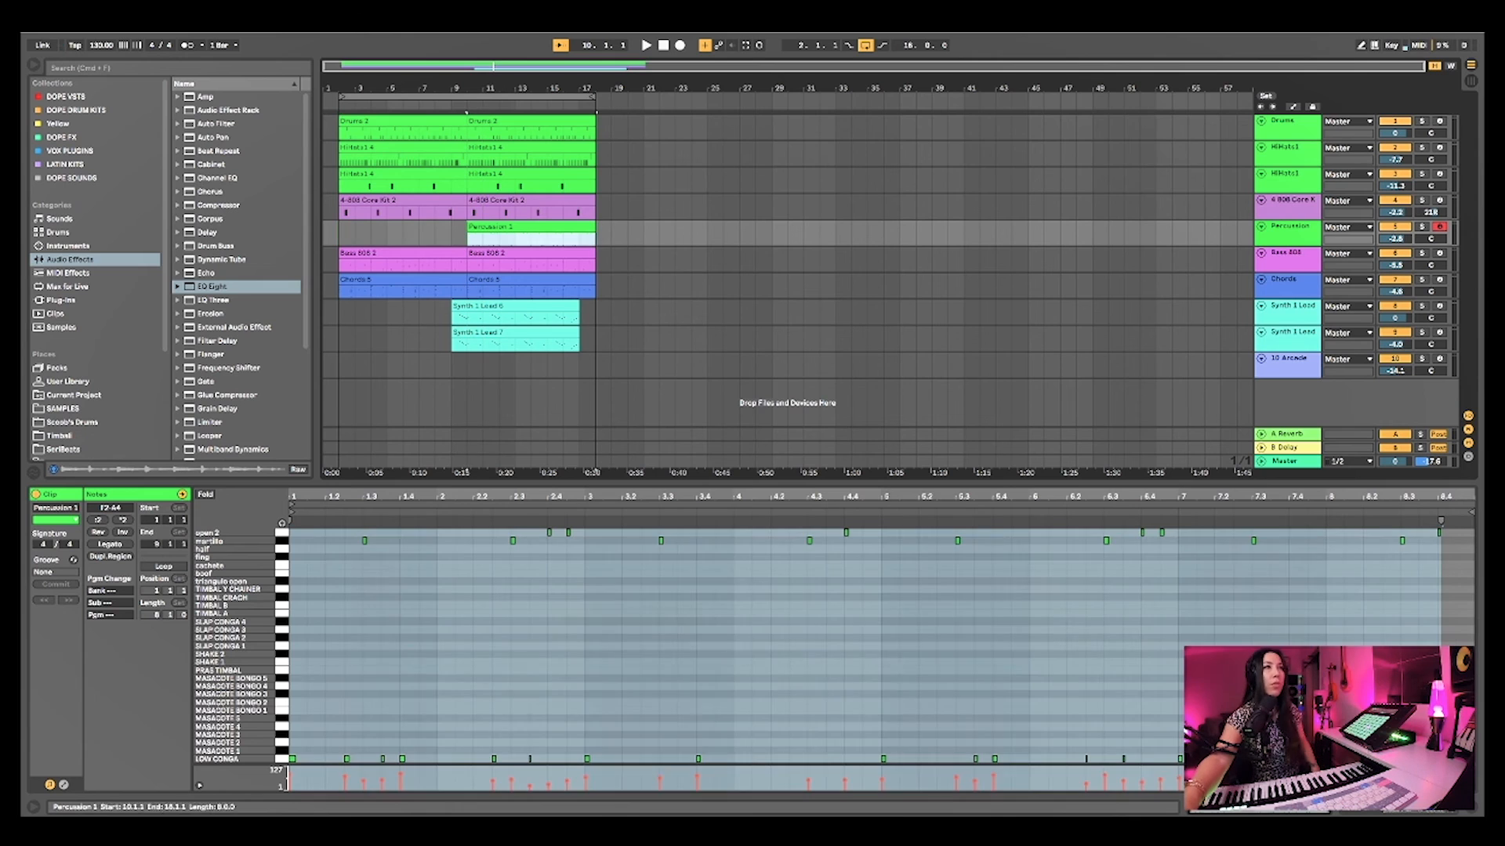
# Play the arrangement from bar 10 and lower the Percussion track's volume to -4.8 dB
pyautogui.click(468, 238)
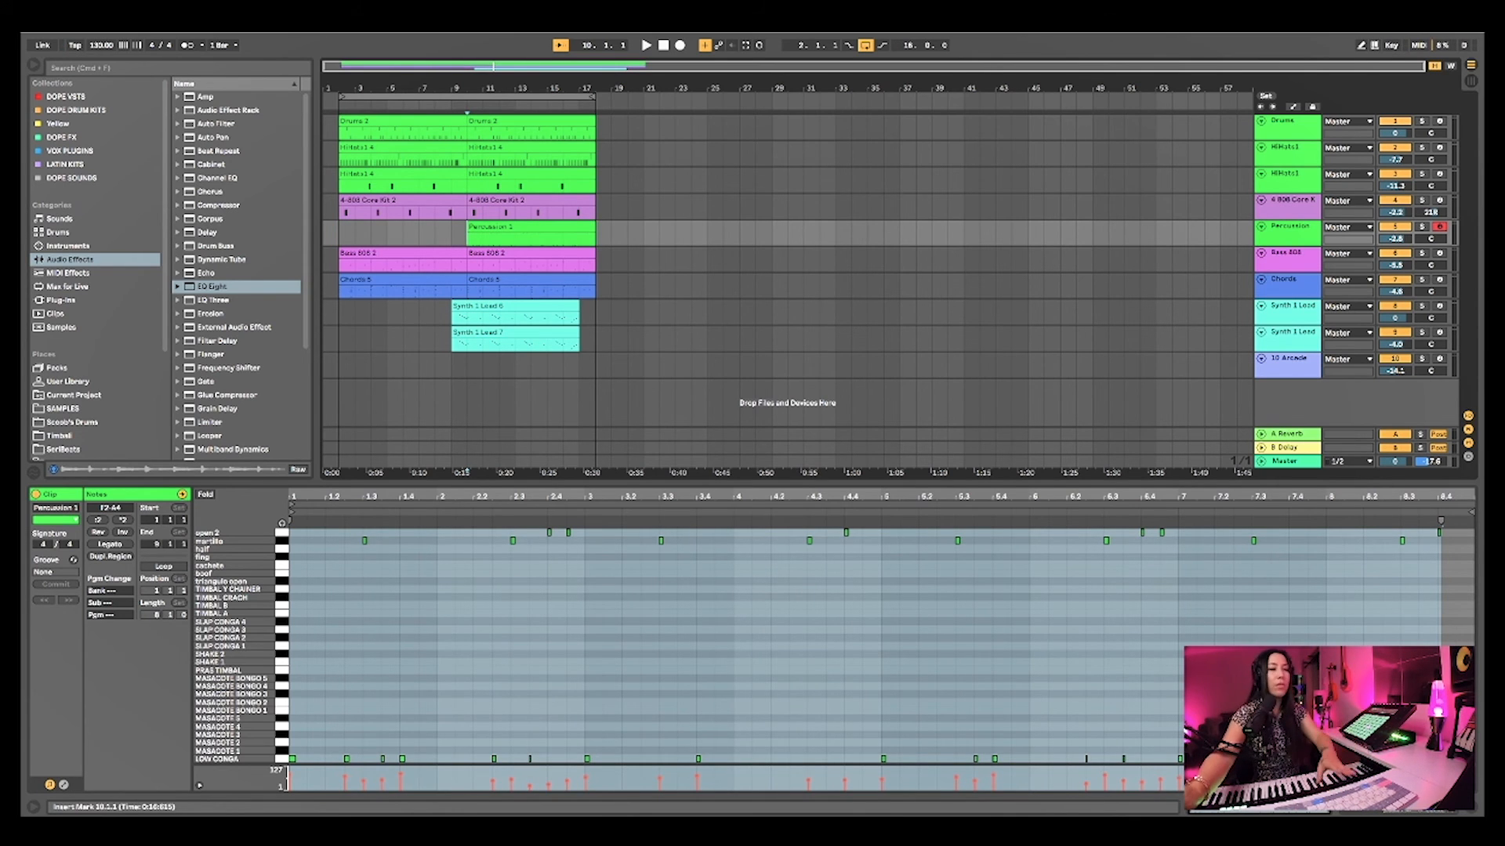
pyautogui.press('space')
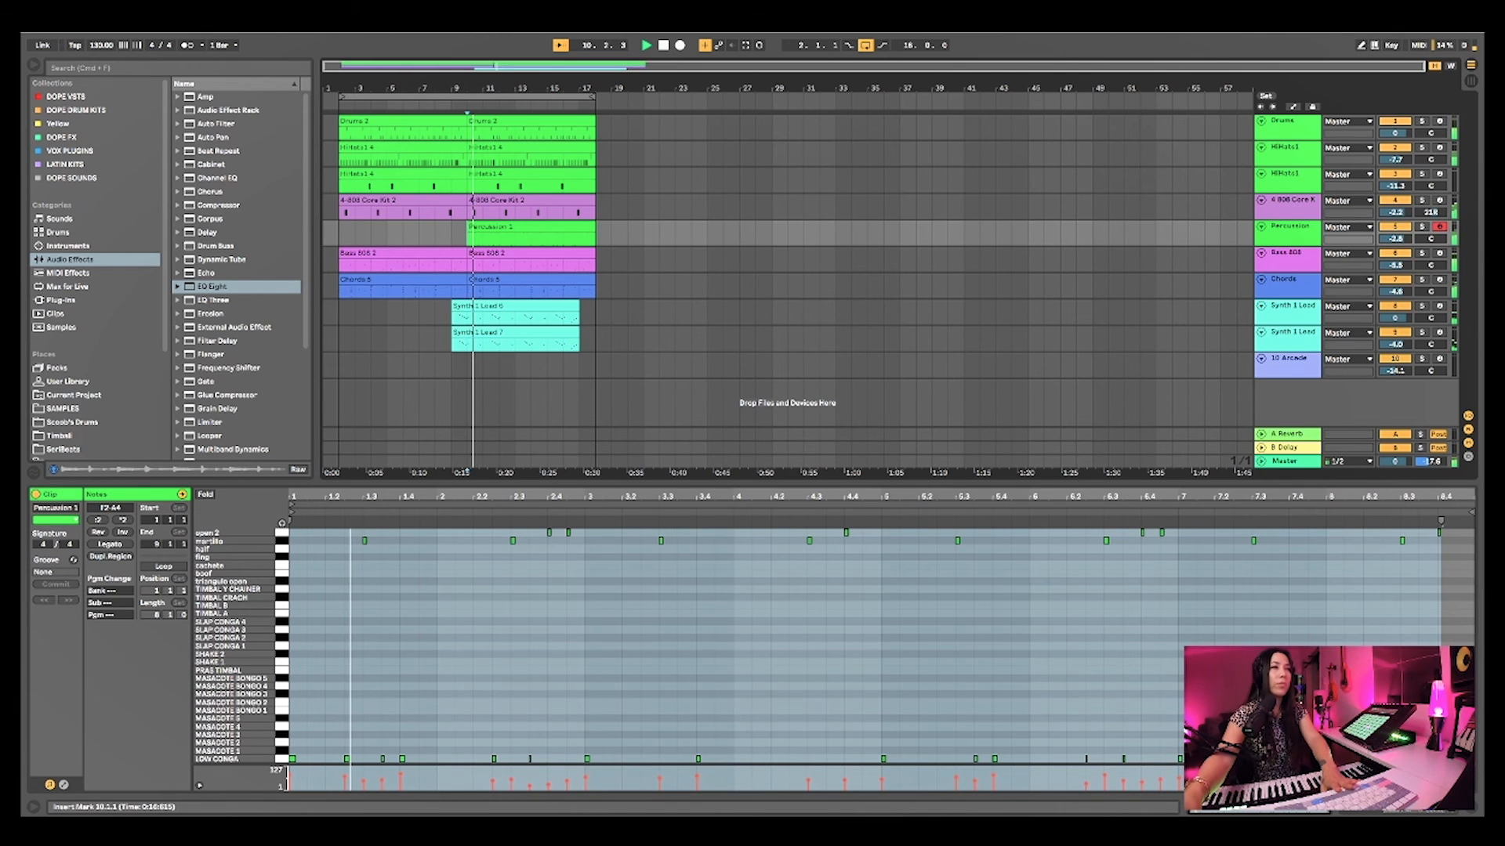
pyautogui.moveTo(1395, 239); pyautogui.dragTo(1395, 250)
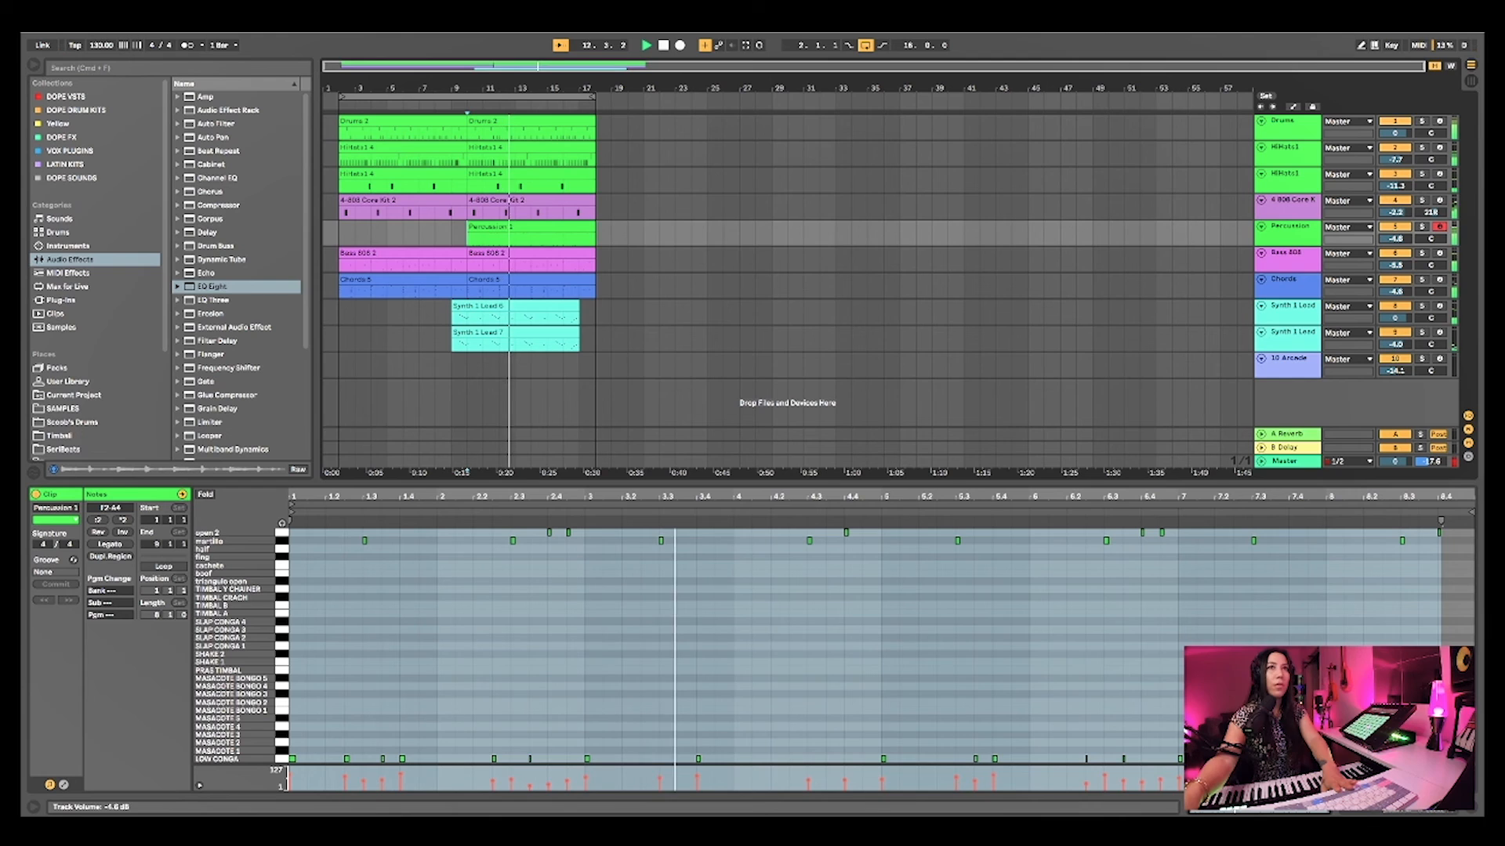